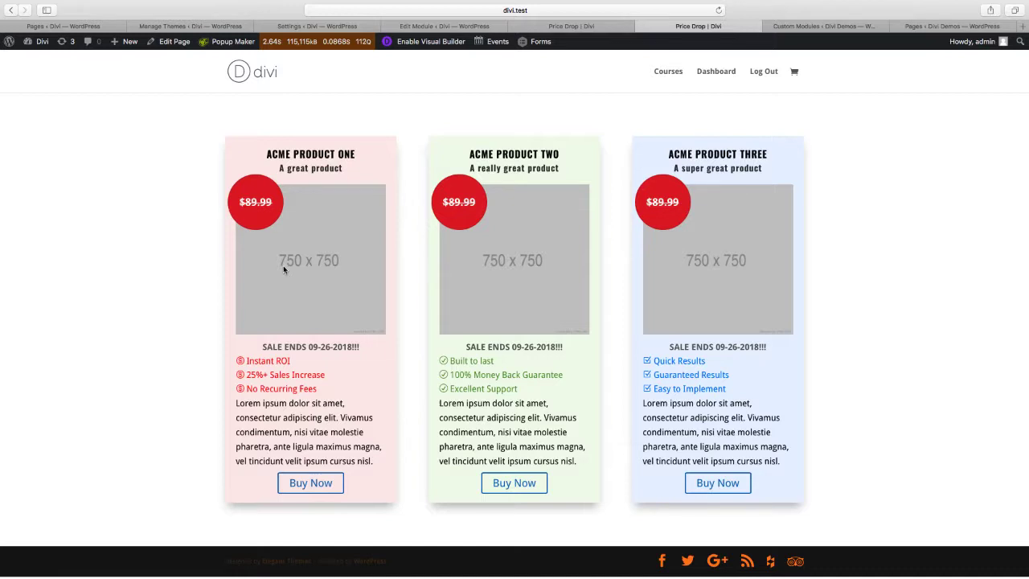
Step: Examine how the price badges react on the three product cards, and look at the first product's title
mouse_move(291, 269)
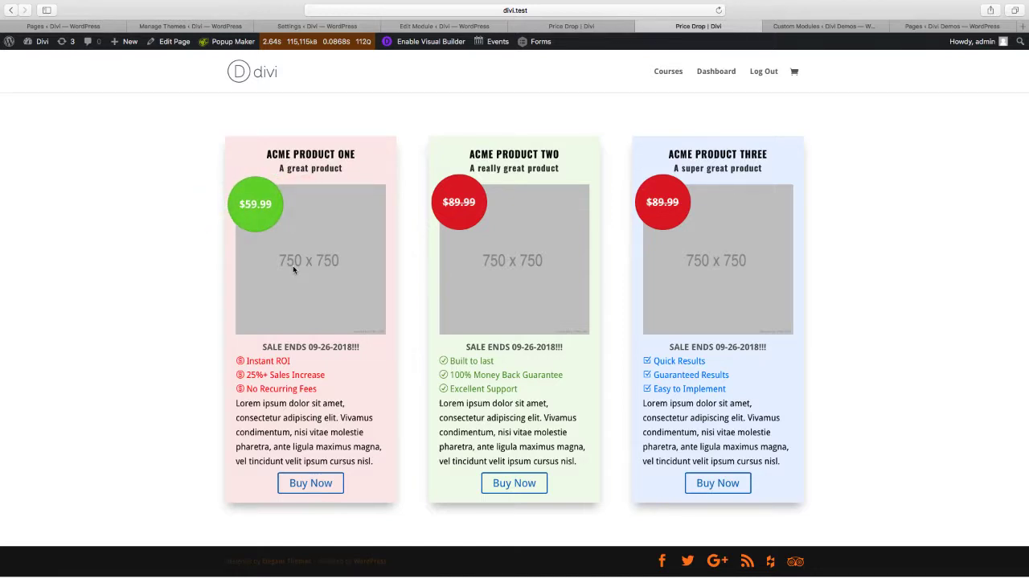
mouse_move(490, 269)
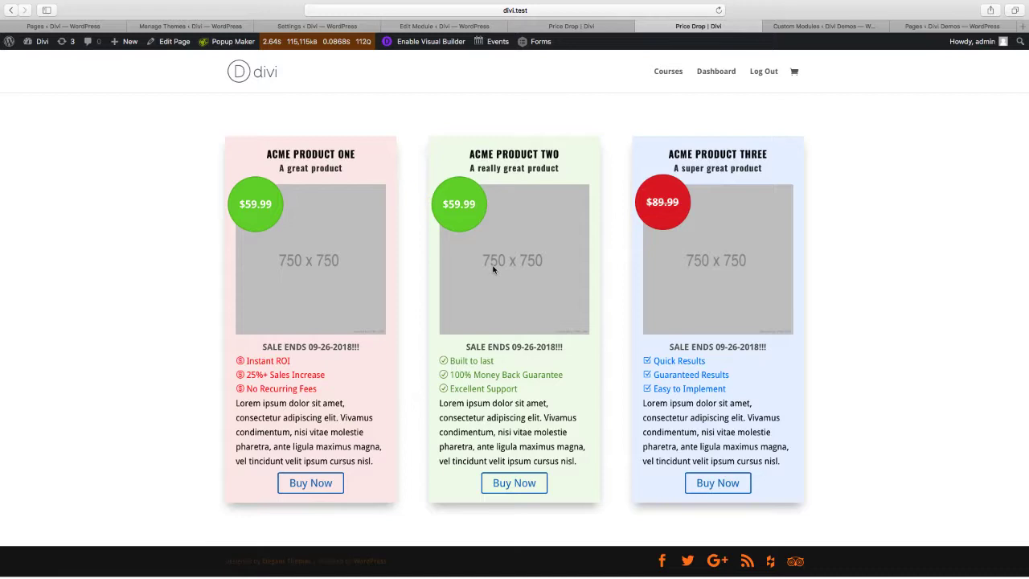
mouse_move(679, 260)
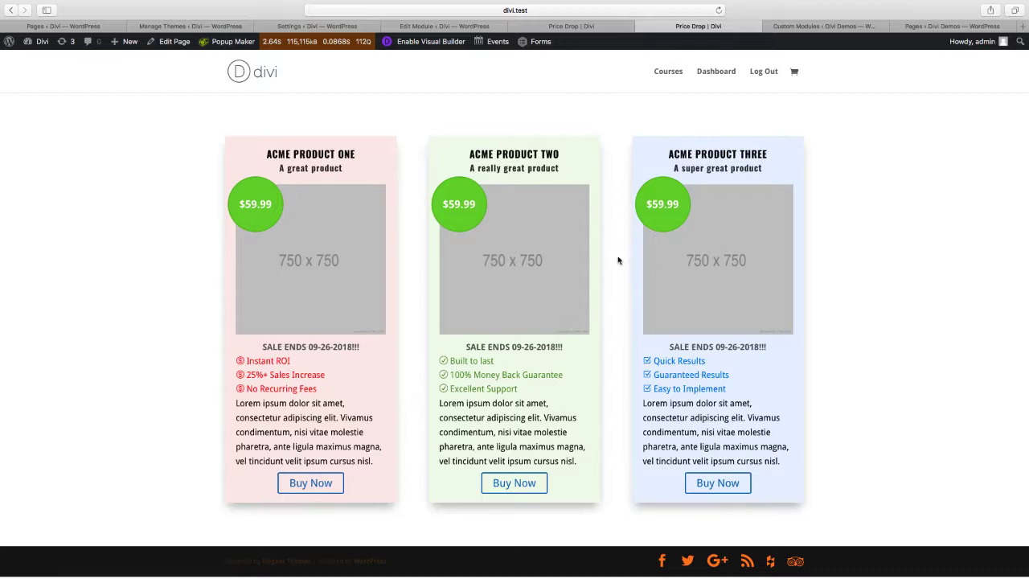
drag(266, 156, 356, 157)
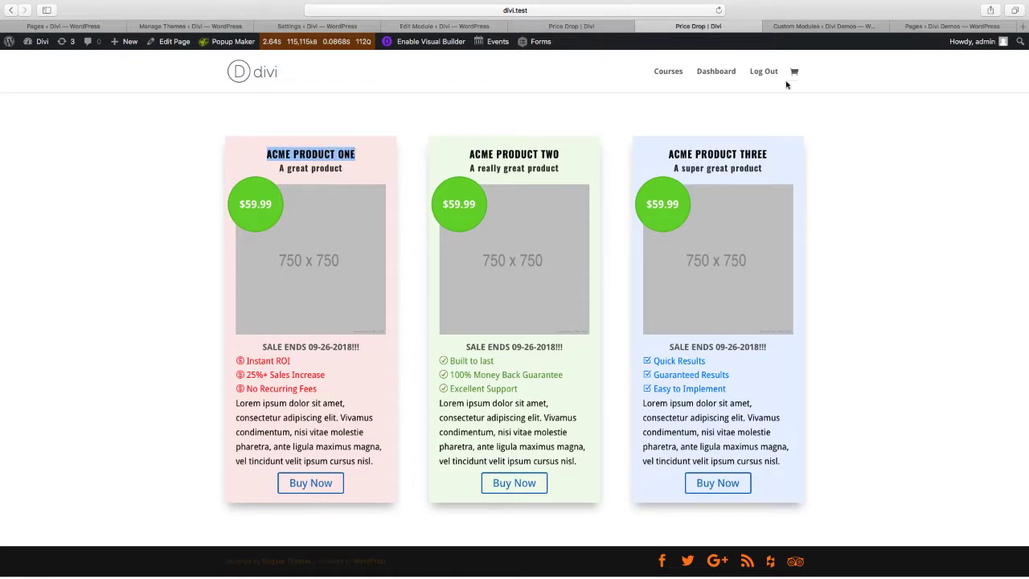
Step: Start a new custom module on the Divi Demos site and title it "Price Drop"
click(800, 29)
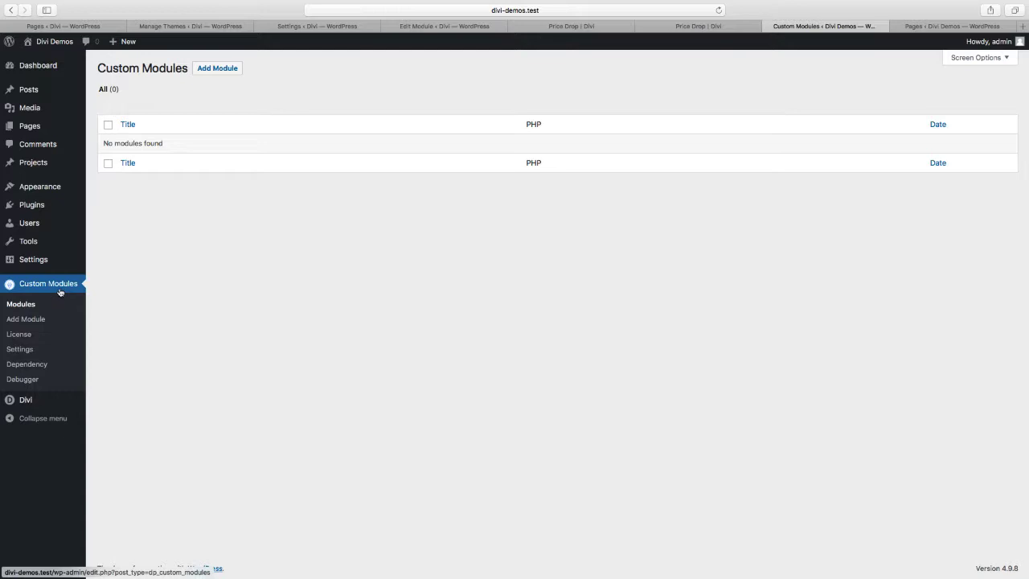
click(27, 320)
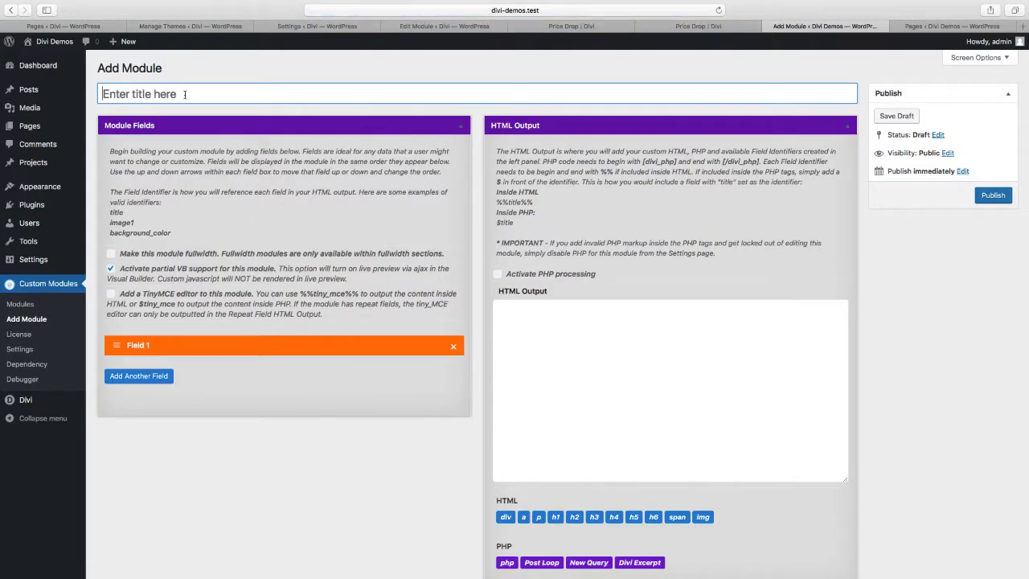
text(Price Drop)
scroll(175, 228, down, 1)
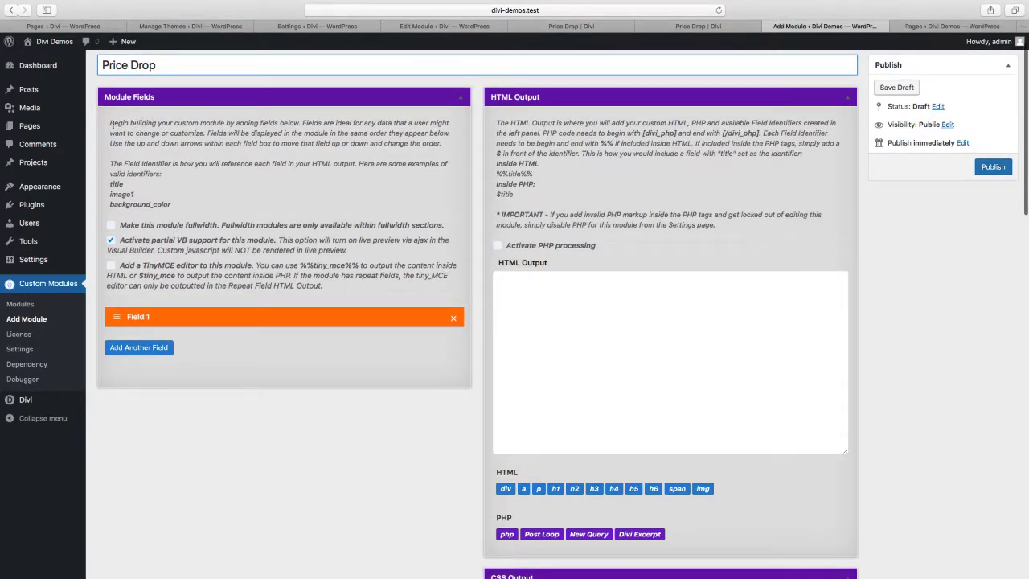
Step: Review the module field instructions and the fullwidth, partial VB support and TinyMCE editor options
drag(111, 123, 160, 144)
scroll(159, 213, down, 1)
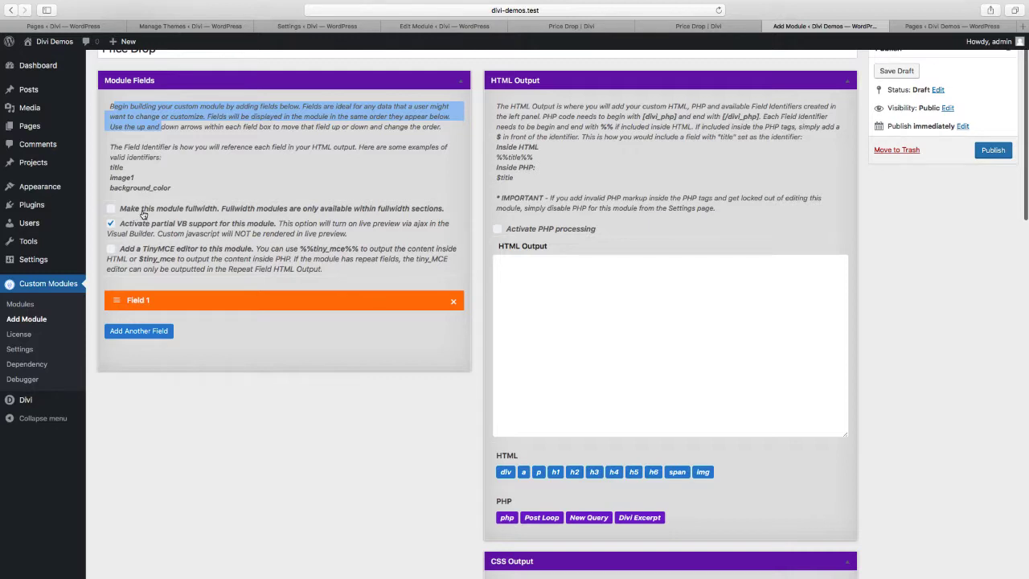
click(142, 213)
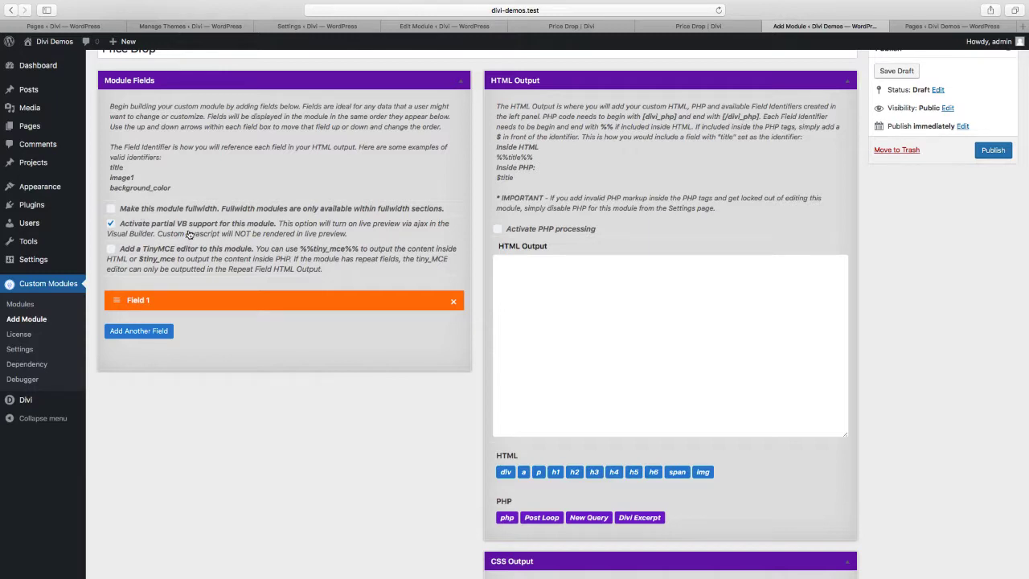
click(112, 224)
scroll(159, 231, down, 1)
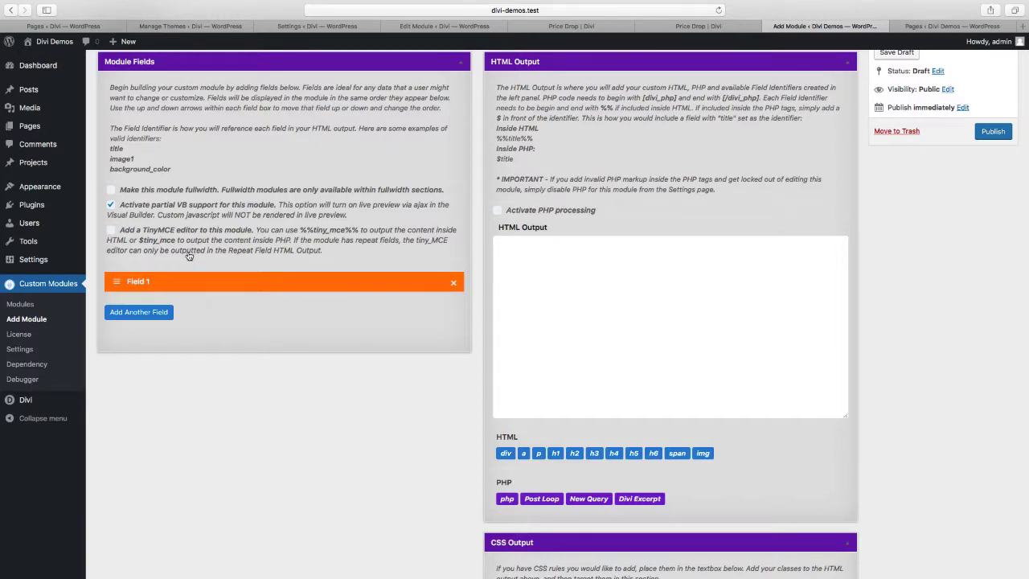
scroll(190, 256, up, 2)
scroll(190, 257, down, 1)
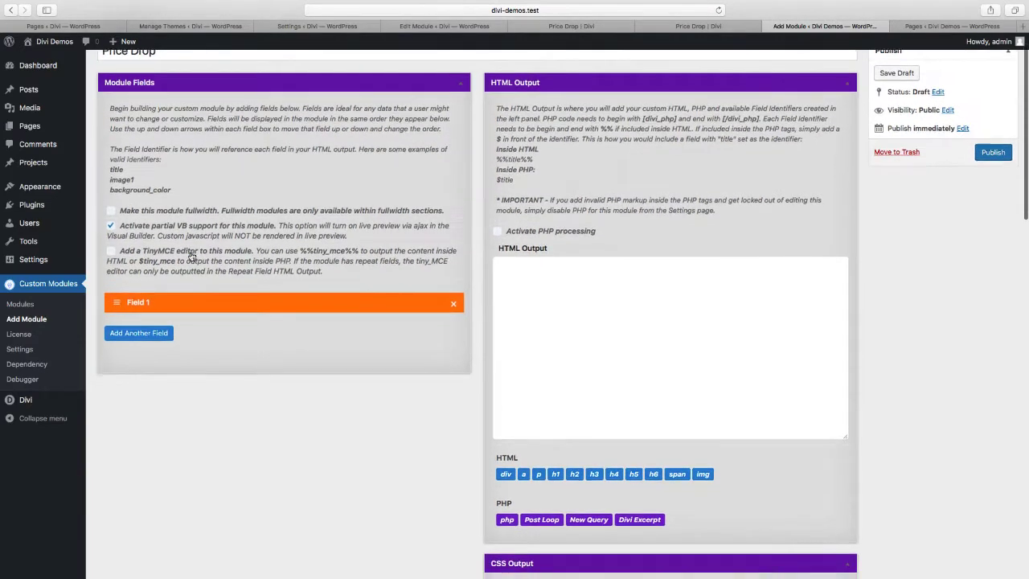
Step: Expand Field 1 and set its label to "Product Title" and its identifier to "product_title"
click(117, 305)
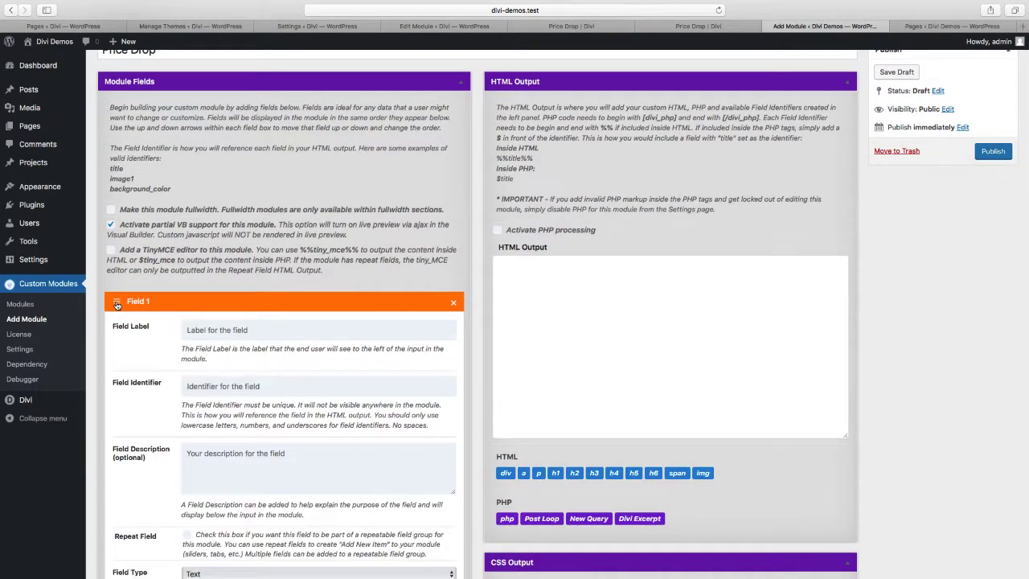
scroll(140, 314, down, 2)
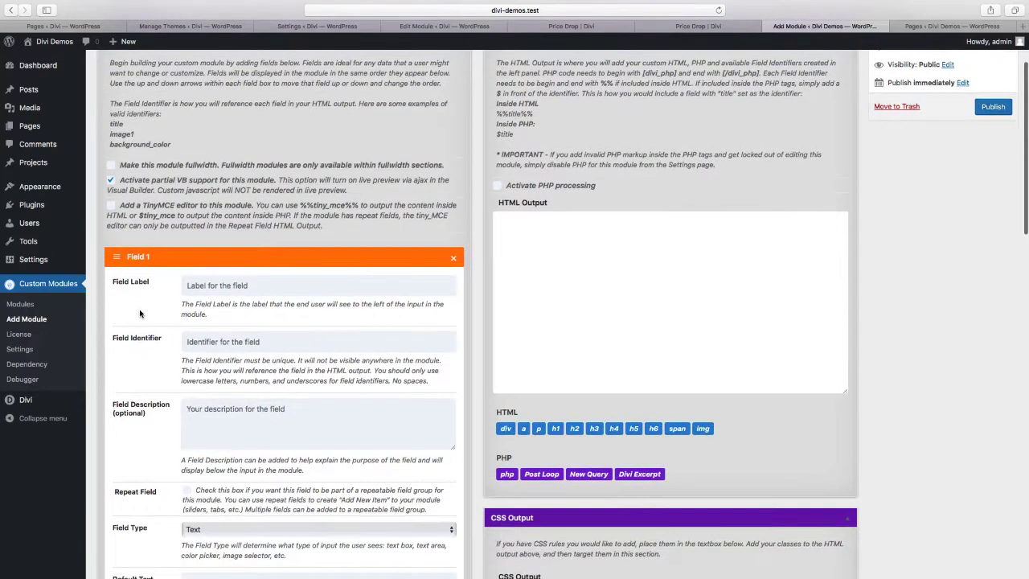
click(229, 288)
text(Product Title)
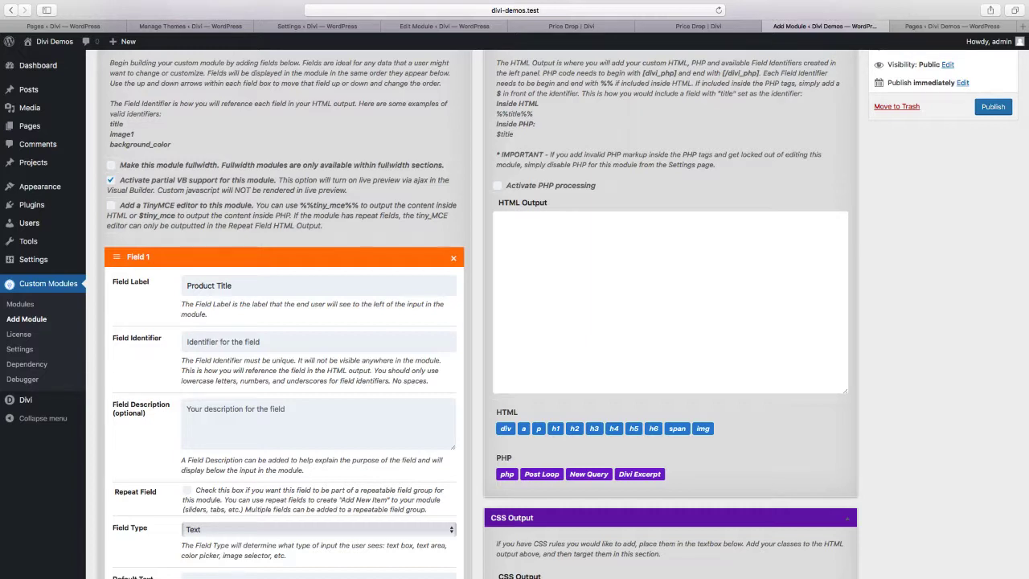
drag(244, 288, 187, 288)
click(223, 339)
text(product_title)
Step: Give Field 1 the description "Enter your product title."
scroll(236, 341, down, 2)
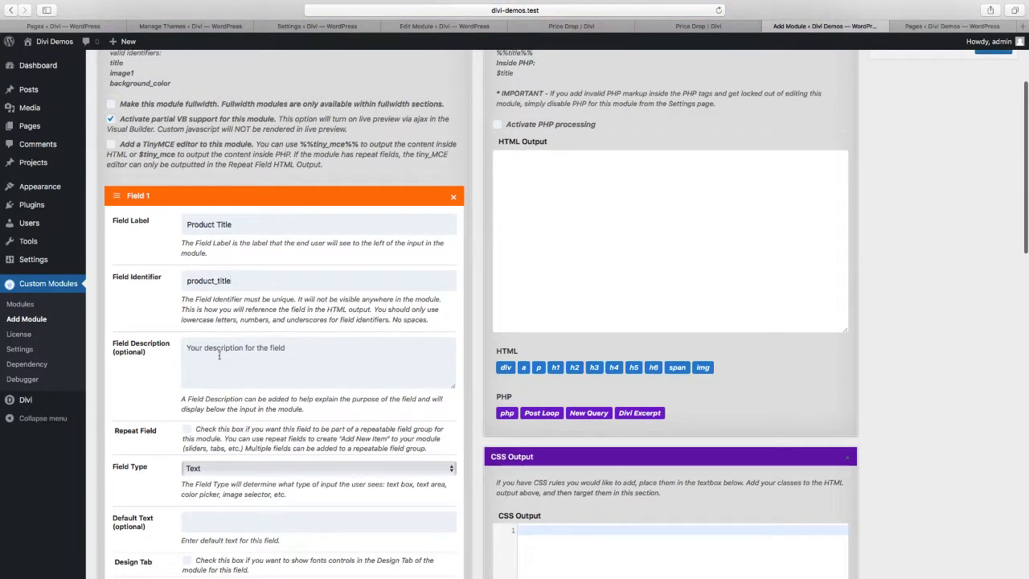
click(219, 355)
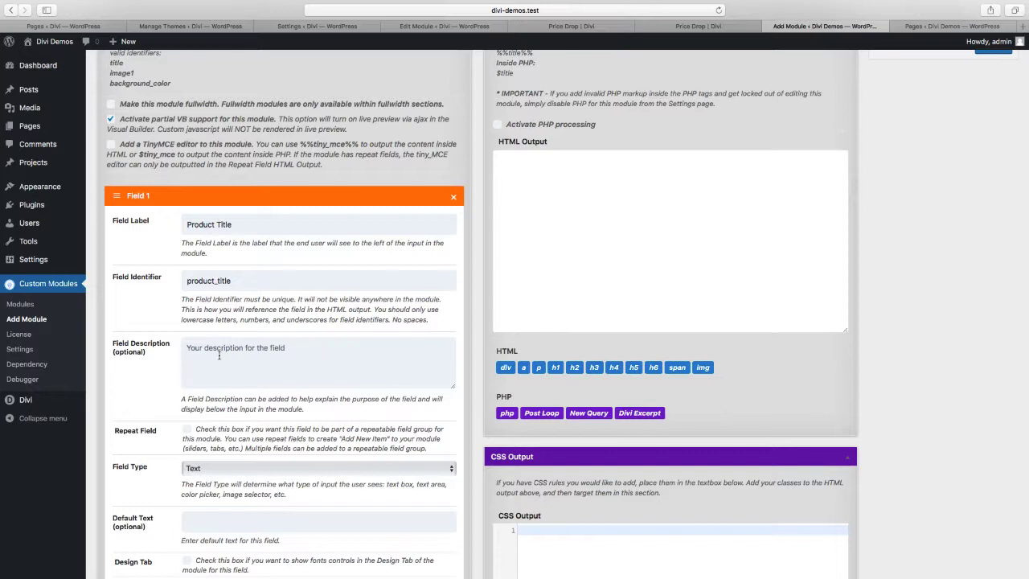
text(Enter your product title.)
Step: Look through the available field types for Field 1, keeping Text selected
scroll(246, 355, down, 3)
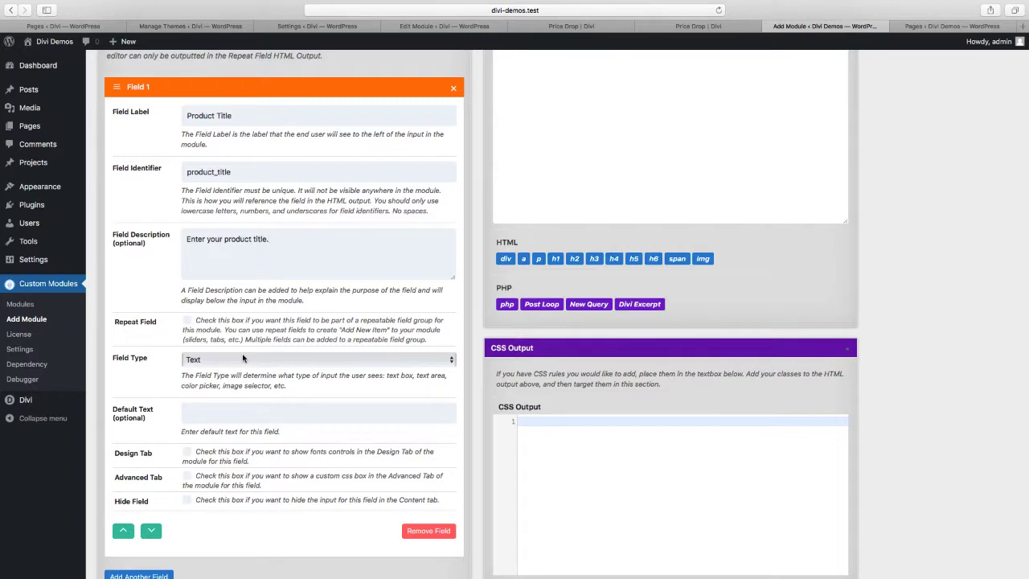
scroll(244, 358, down, 2)
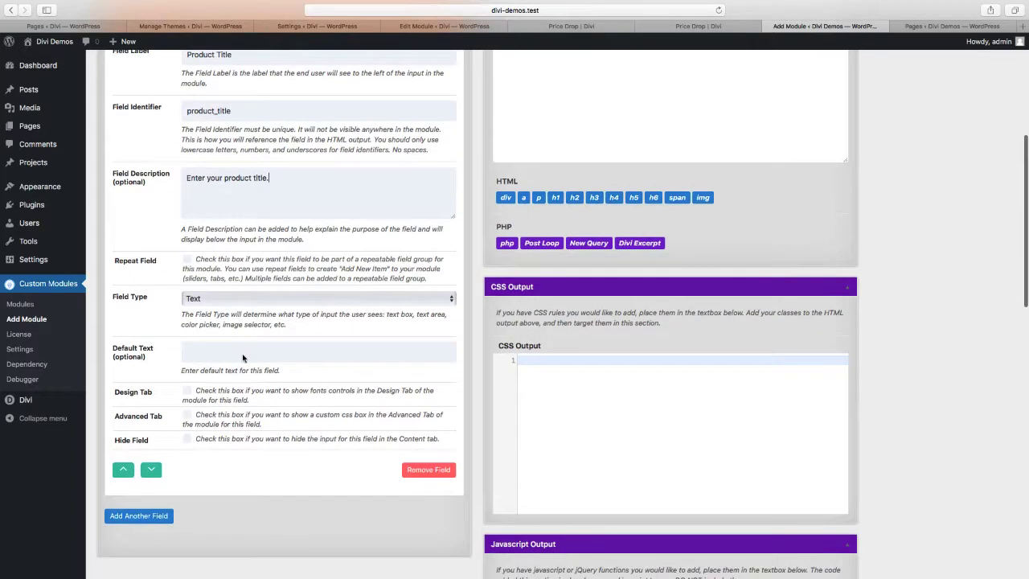
click(241, 299)
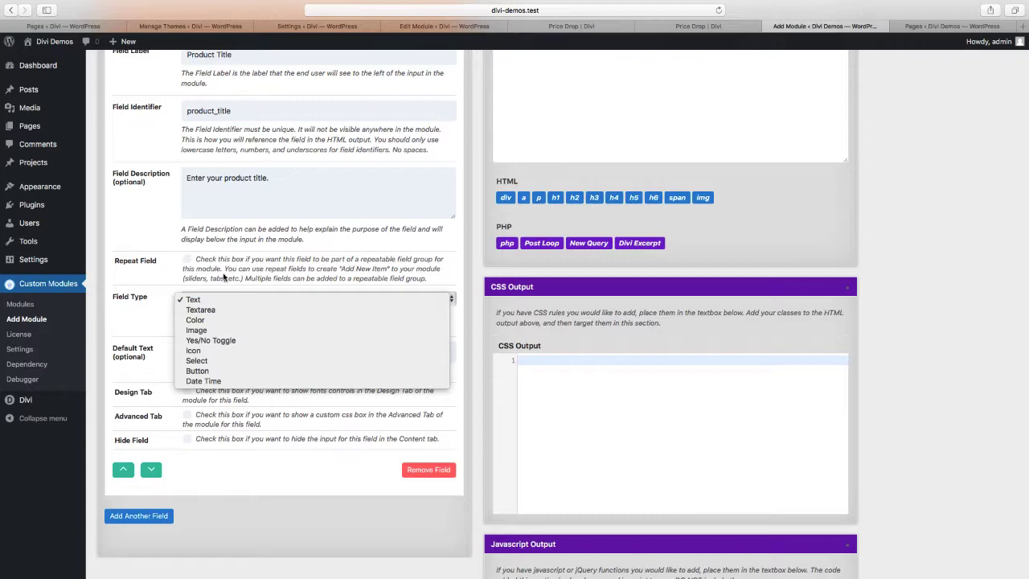
click(223, 277)
scroll(217, 301, down, 1)
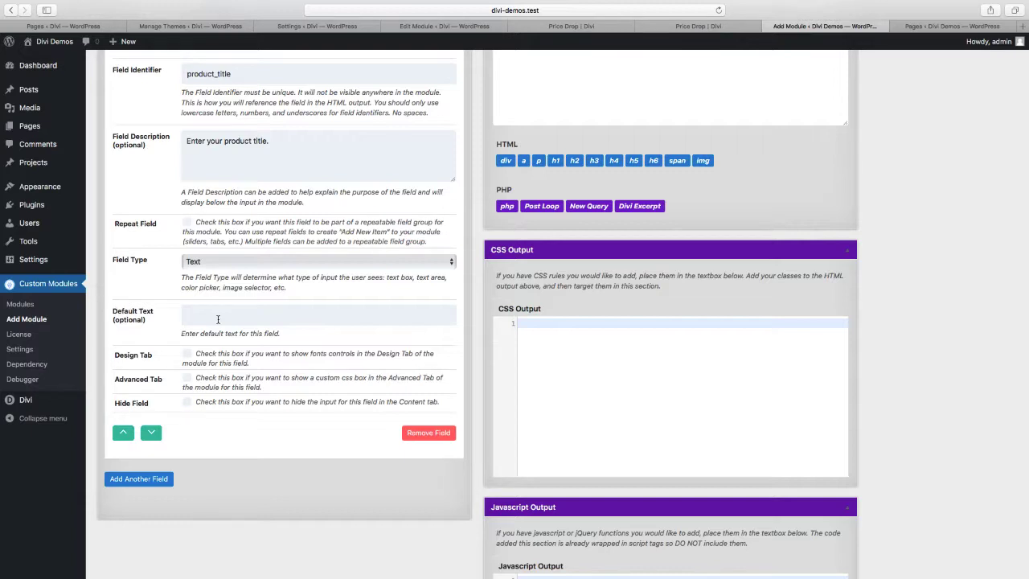
Step: Enable the Design Tab font controls and the Advanced Tab custom CSS box for Field 1
scroll(217, 319, down, 1)
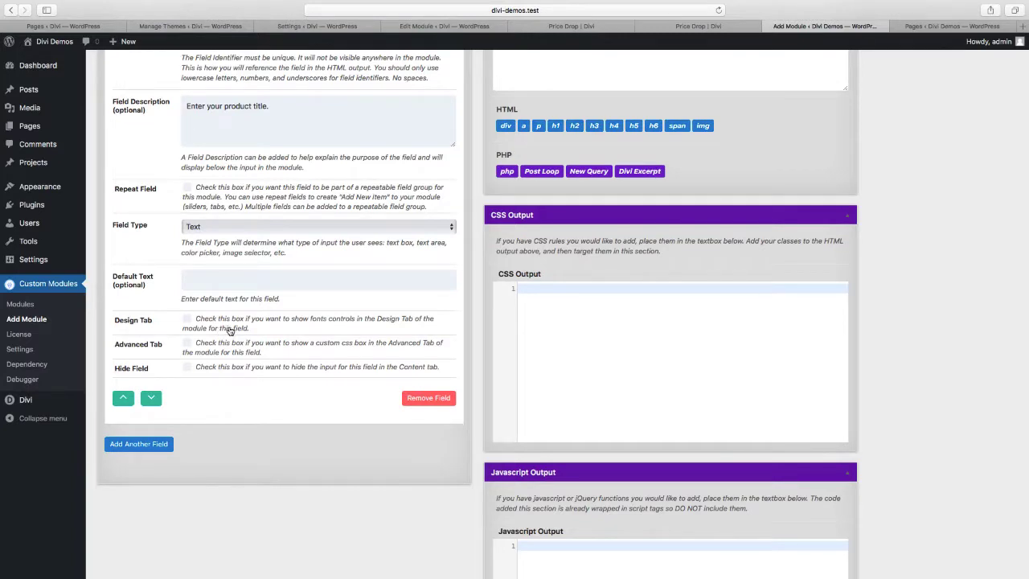
click(186, 320)
scroll(233, 328, down, 1)
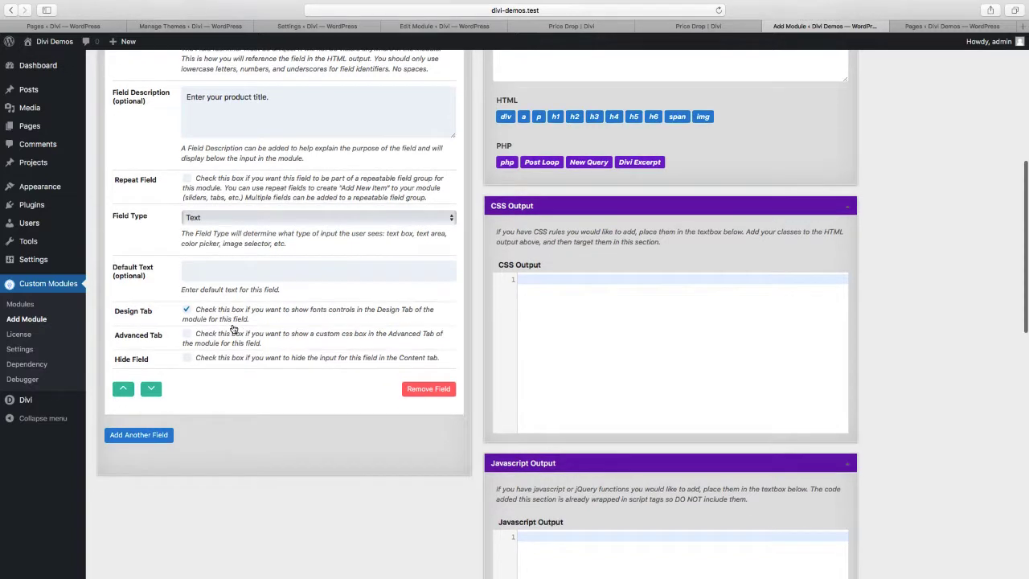
click(188, 336)
scroll(206, 336, down, 2)
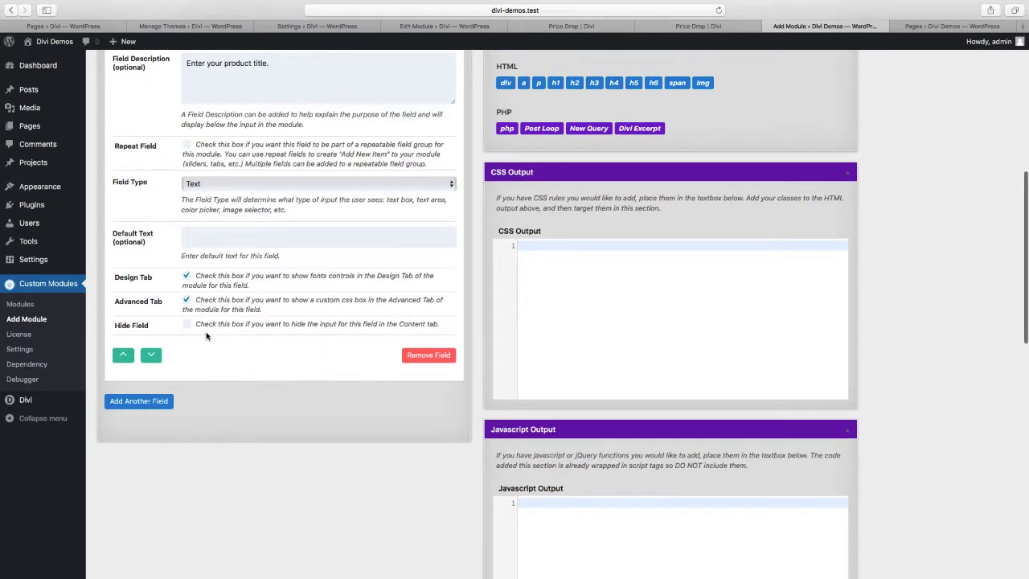
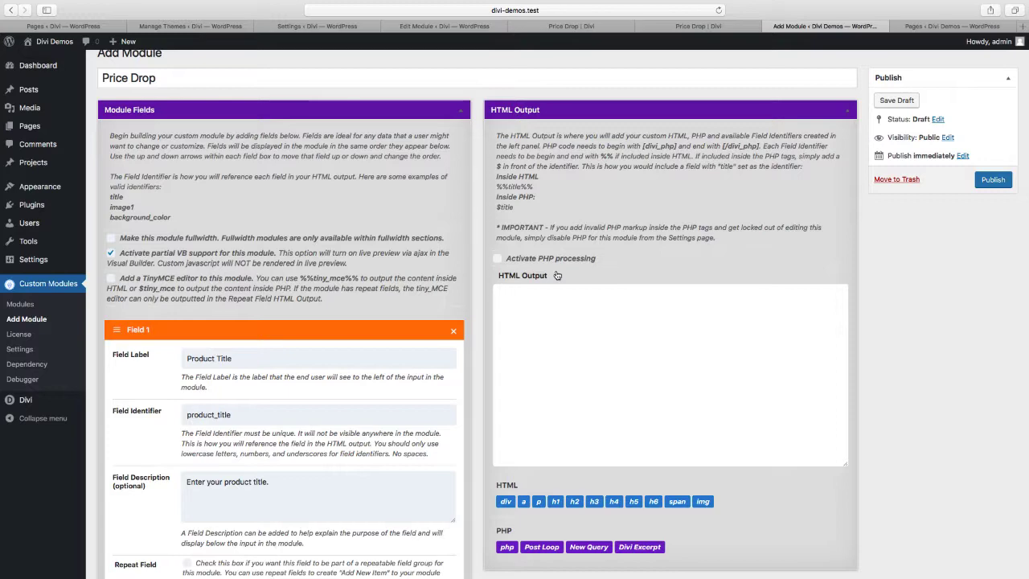
Step: Try inserting a div containing an h1 heading in the HTML output, and clear it again
scroll(557, 322, down, 1)
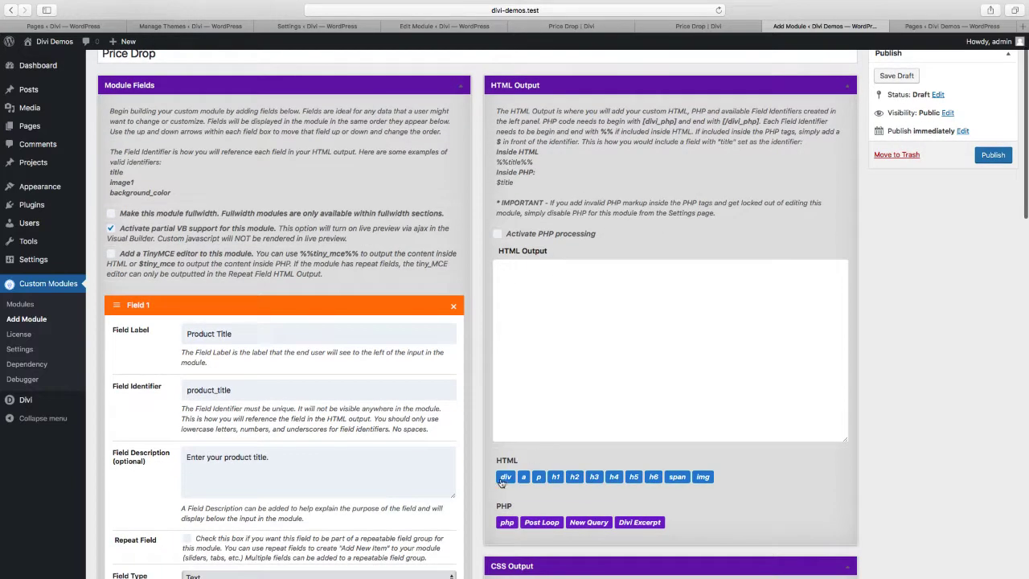
click(506, 476)
click(527, 270)
key(Return)
key(Return)
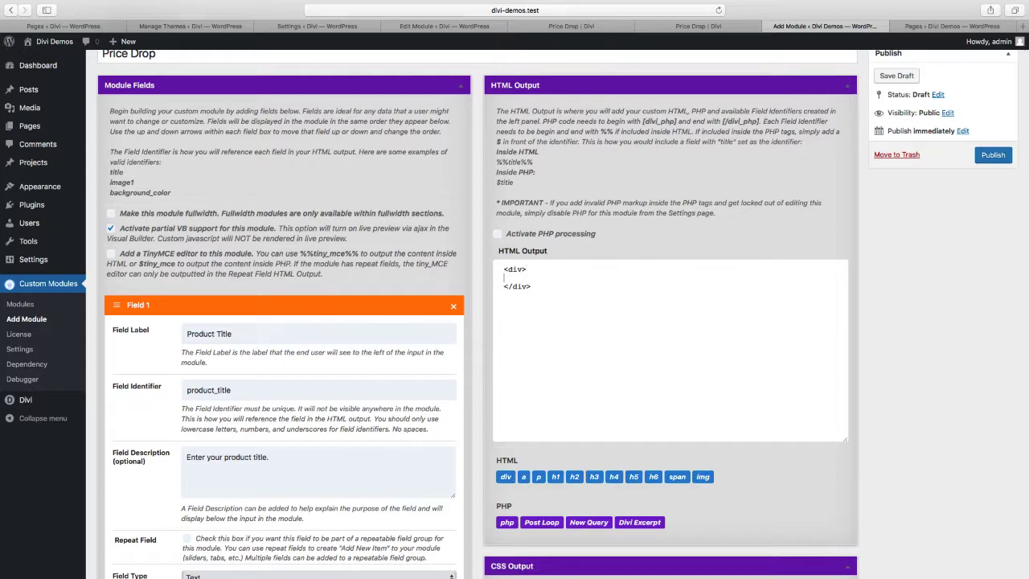
click(556, 476)
drag(533, 287, 499, 267)
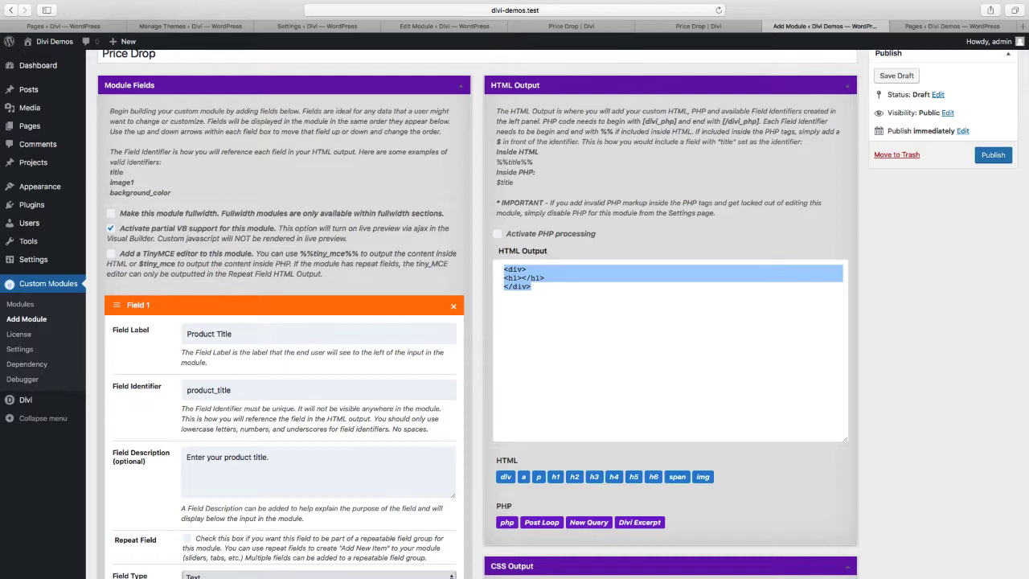
key(BackSpace)
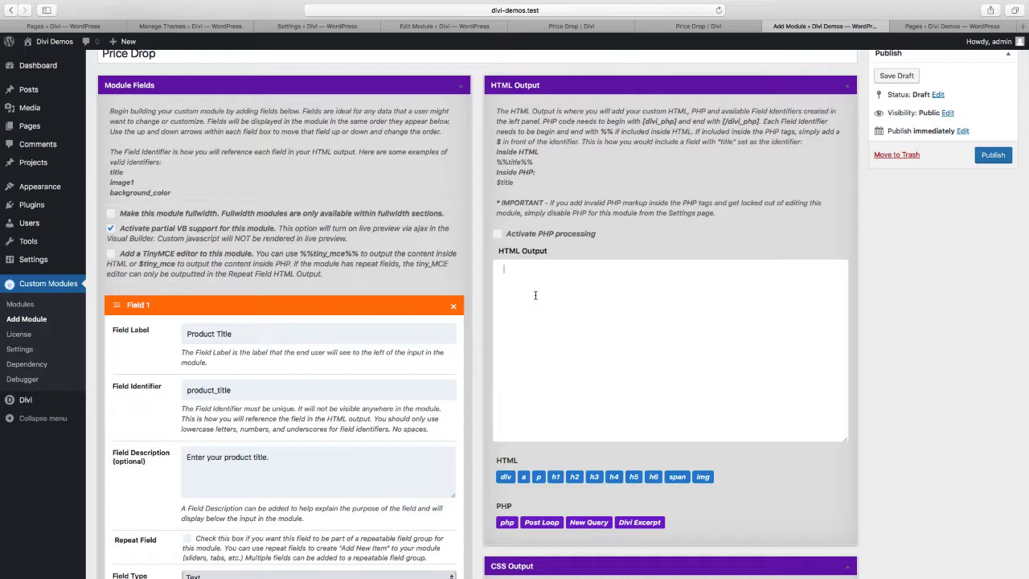
Step: Activate PHP processing, and try out hand-written [divi_php] and [/divi_php] tags in the HTML output before clearing them
click(497, 234)
text(divi-)
text(php)
text([/)
text(divi_)
text(php)
text(])
drag(565, 278, 504, 269)
key(BackSpace)
Step: Try the ready-made PHP tags around "echo $variable;" in the HTML output, and clear the code
click(507, 522)
text(echo $variable)
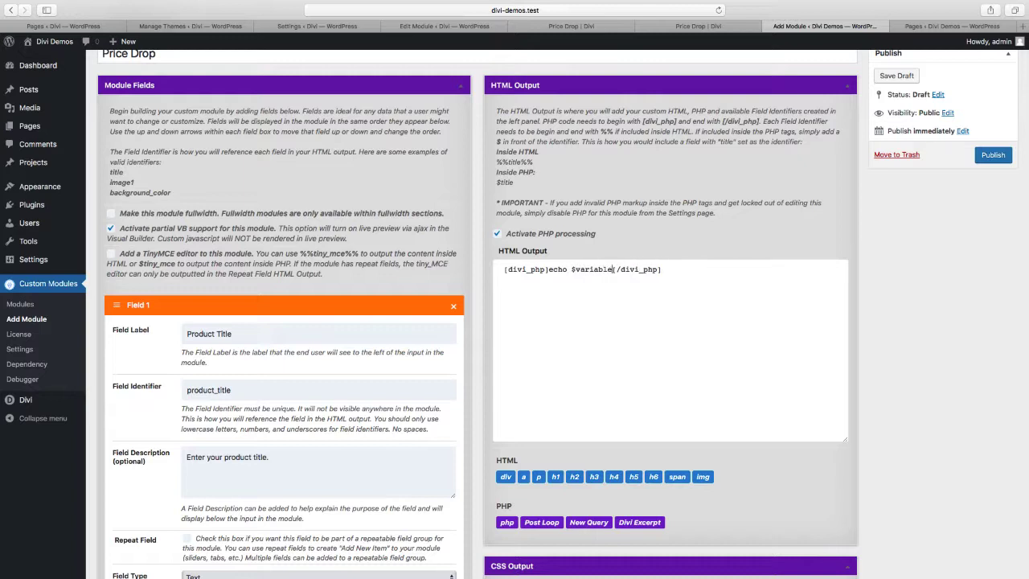
text(;)
drag(668, 270, 495, 272)
key(BackSpace)
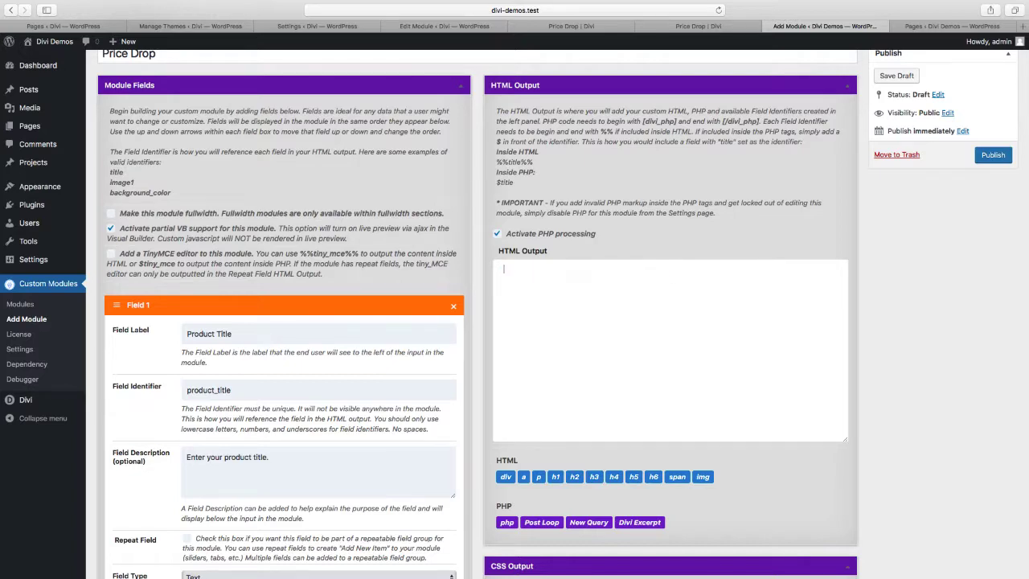
Step: Publish the Price Drop module with its HTML output left empty
scroll(607, 307, down, 2)
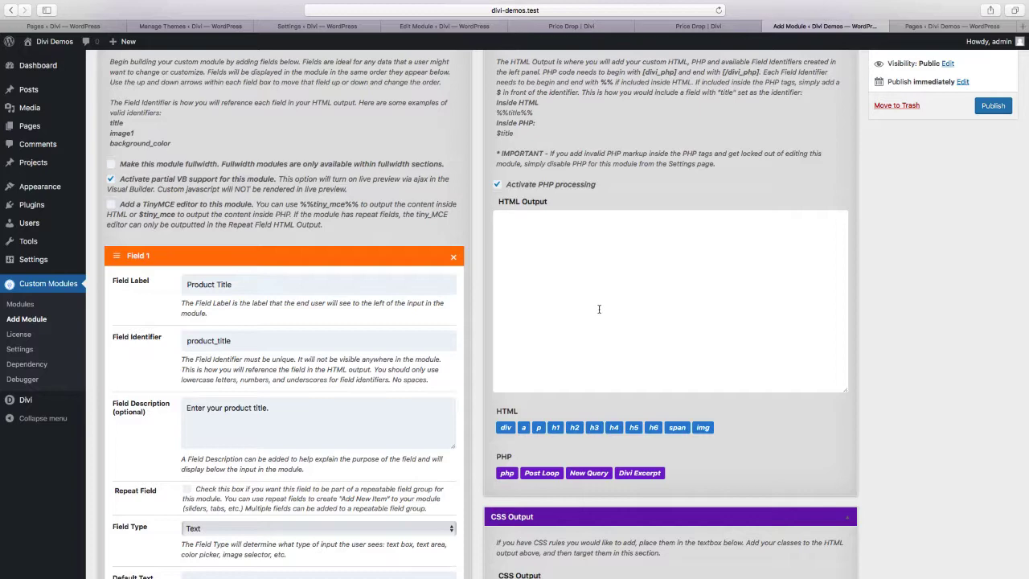
scroll(635, 307, up, 3)
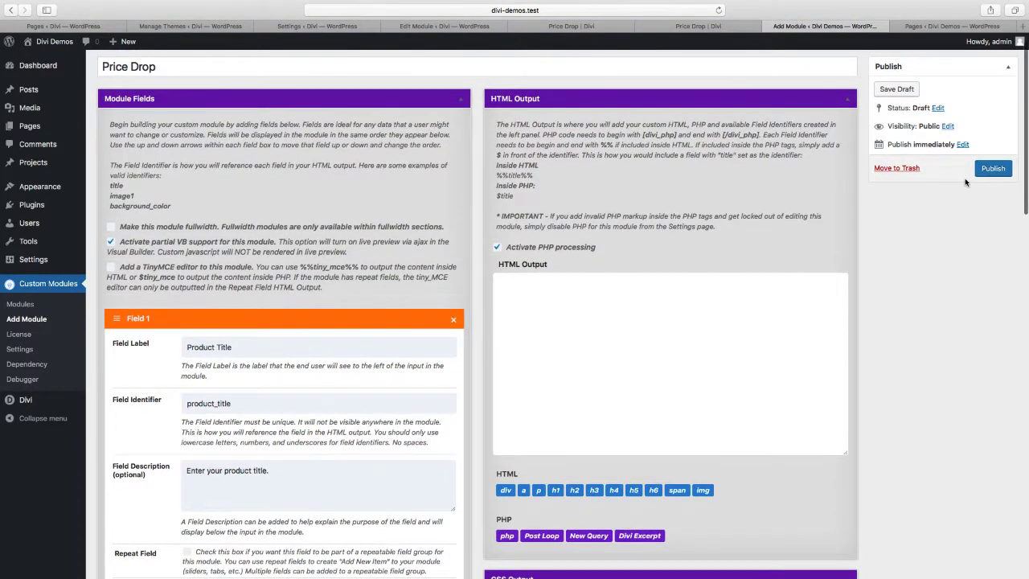
click(983, 170)
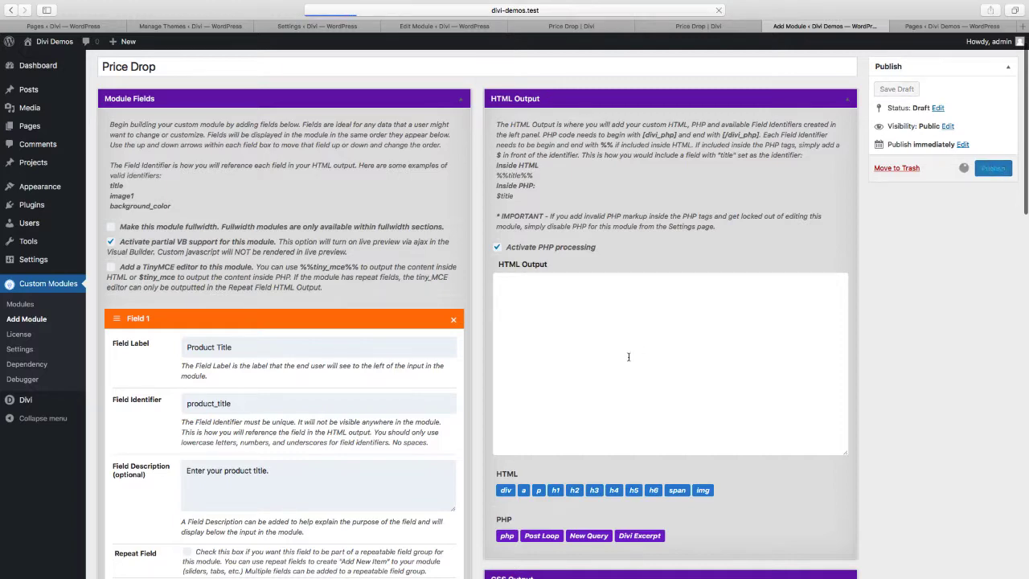
Step: Insert the product_title field in the HTML output in both its HTML form %%product_title%% and its PHP form $product_title, two lines apart
scroll(629, 358, down, 2)
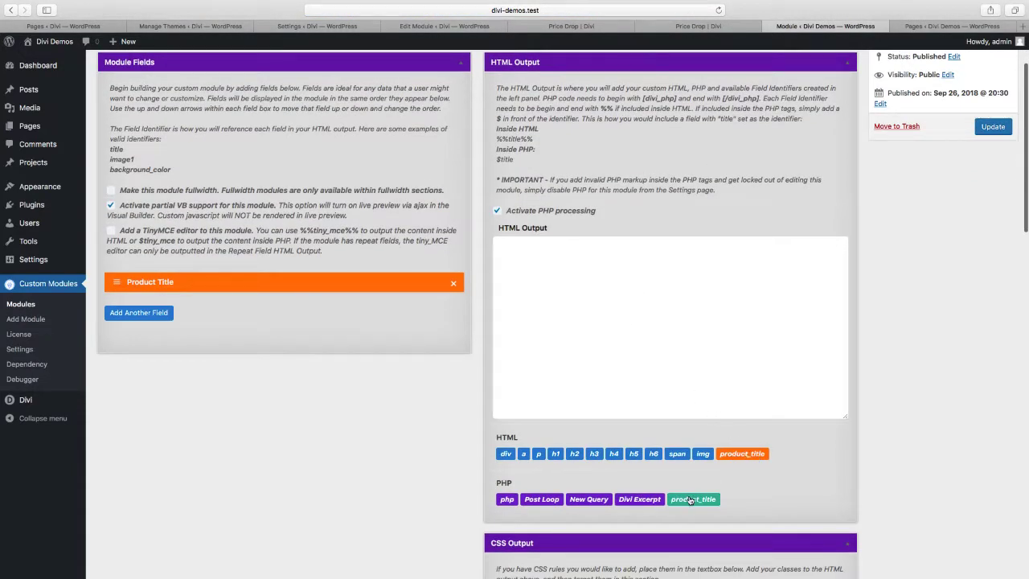
click(729, 455)
key(Return)
key(Return)
click(691, 500)
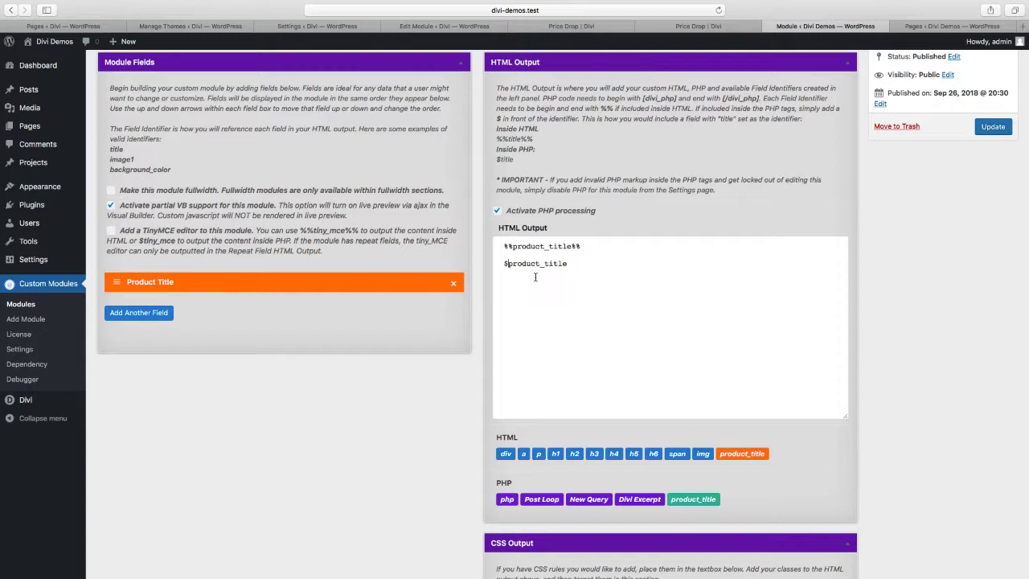
Step: Compare the two product_title references with the Product Title field's identifier, and clear the HTML output
drag(512, 246, 503, 246)
click(120, 286)
drag(241, 367, 185, 367)
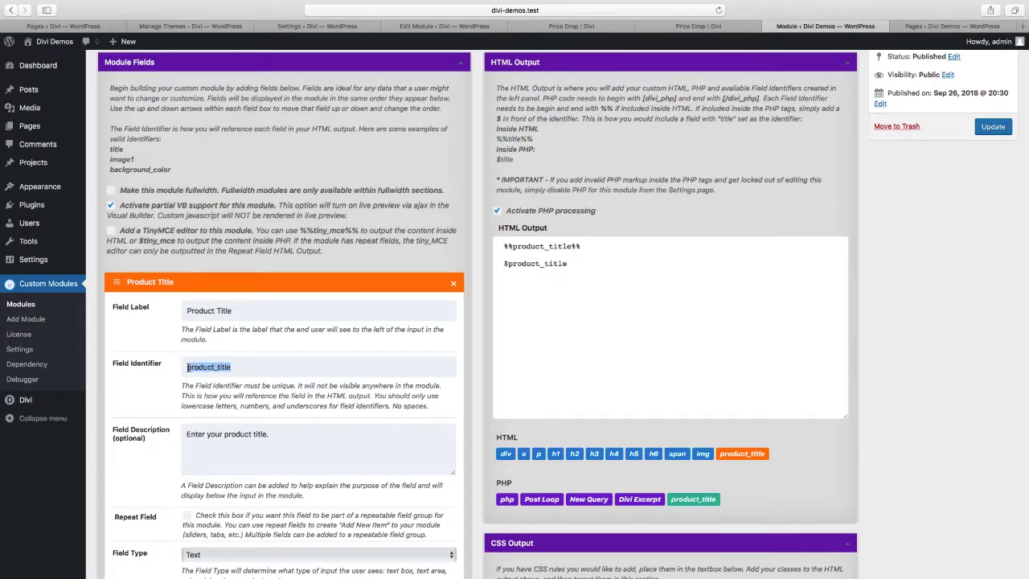
click(571, 246)
drag(572, 246, 587, 246)
drag(591, 271, 500, 246)
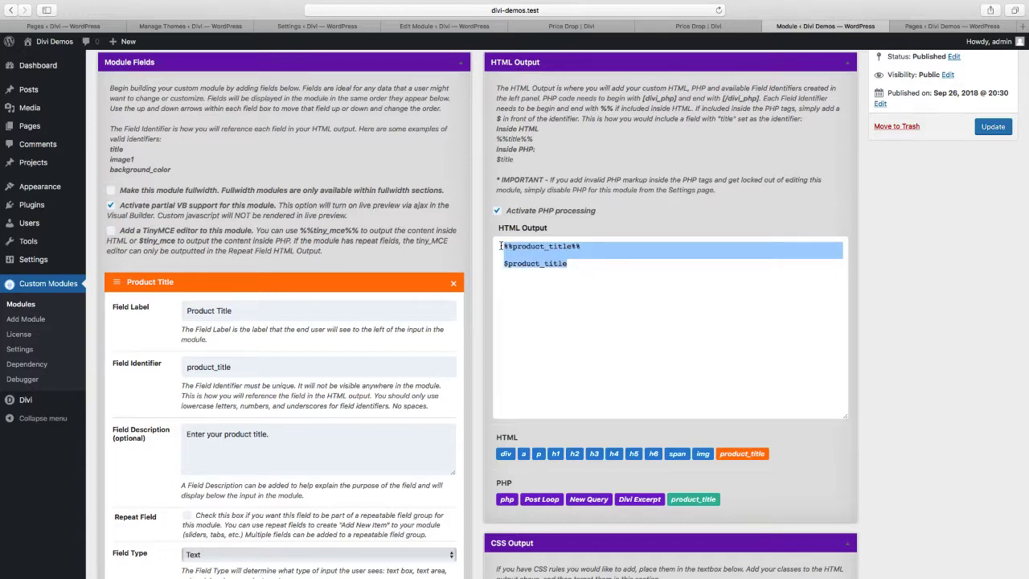
key(BackSpace)
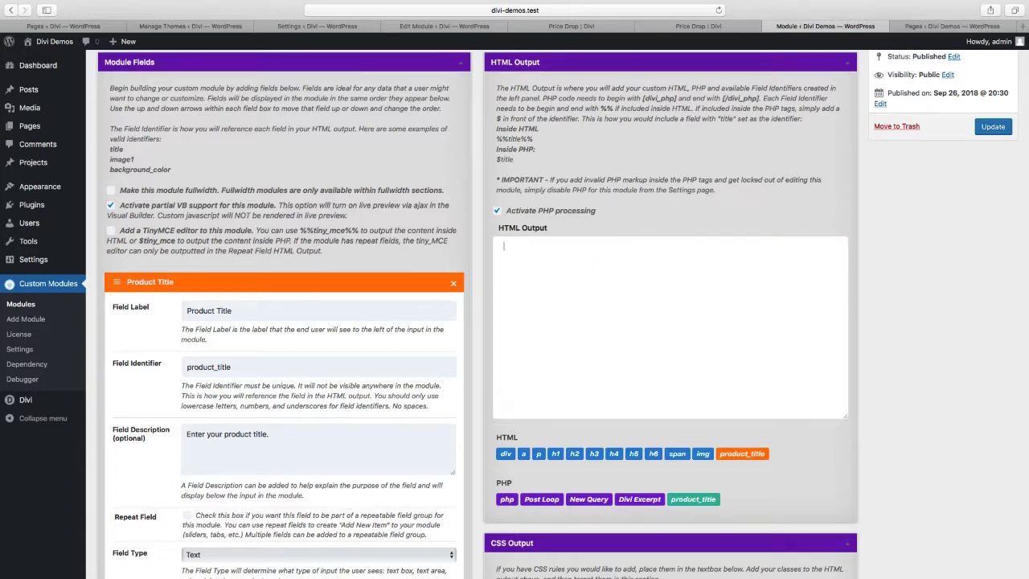
Step: Write a div with class "dp_cm_price_drop" in the HTML output, containing an h4 element that outputs %%product_title%%
key(super+Tab)
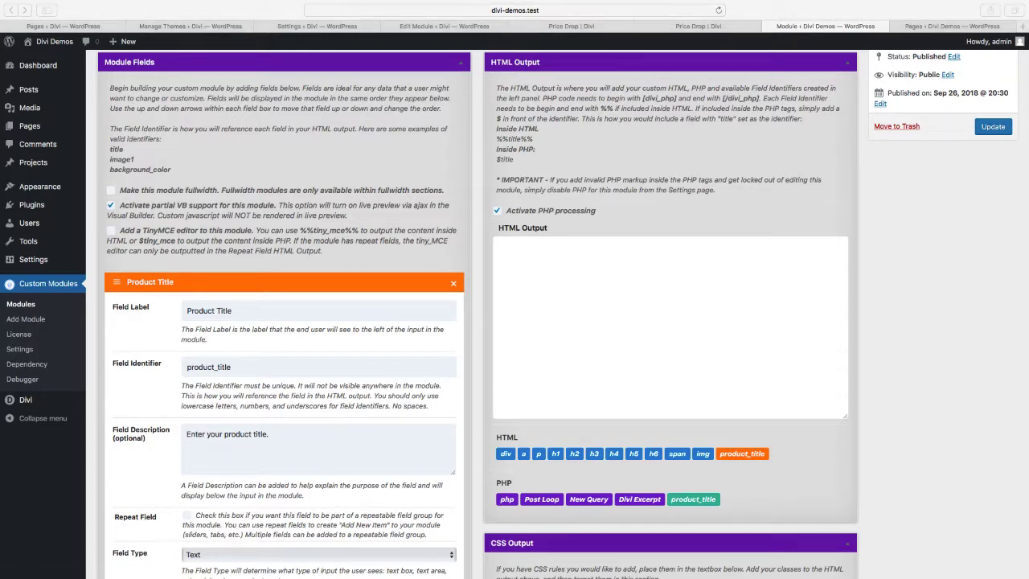
click(510, 267)
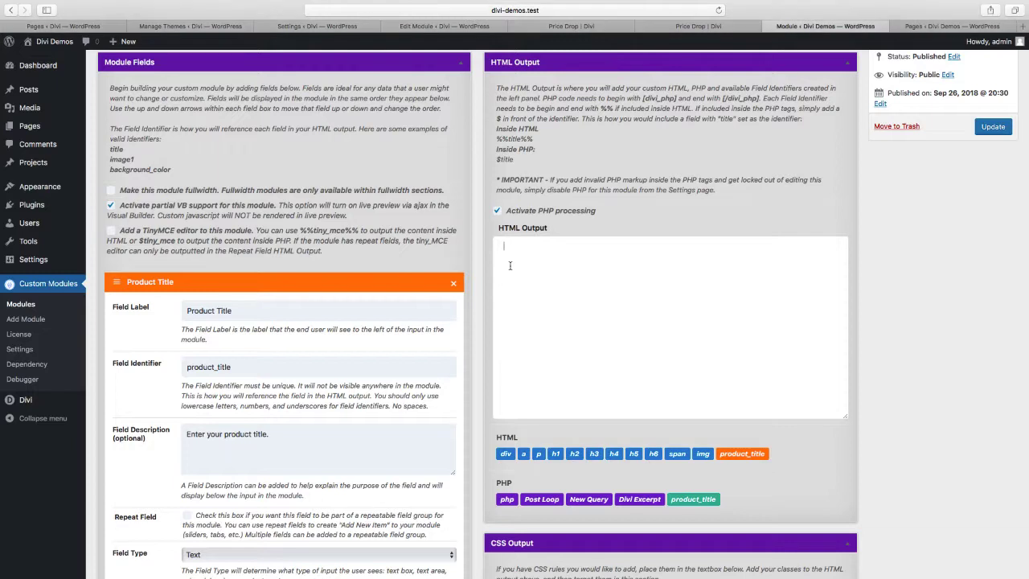
text(<div class="dp_cm_price_drop">)
text(</div>)
click(646, 245)
key(Return)
click(614, 456)
click(728, 453)
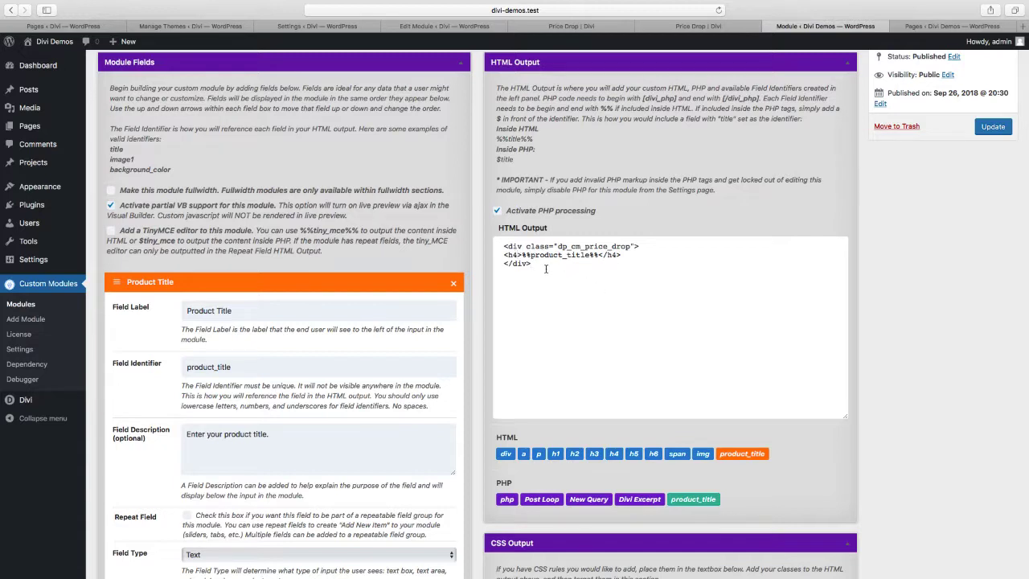
Step: Add the class "dp_field_product_title" to the h4 element, reusing the field's identifier, and update the module
text(class=")
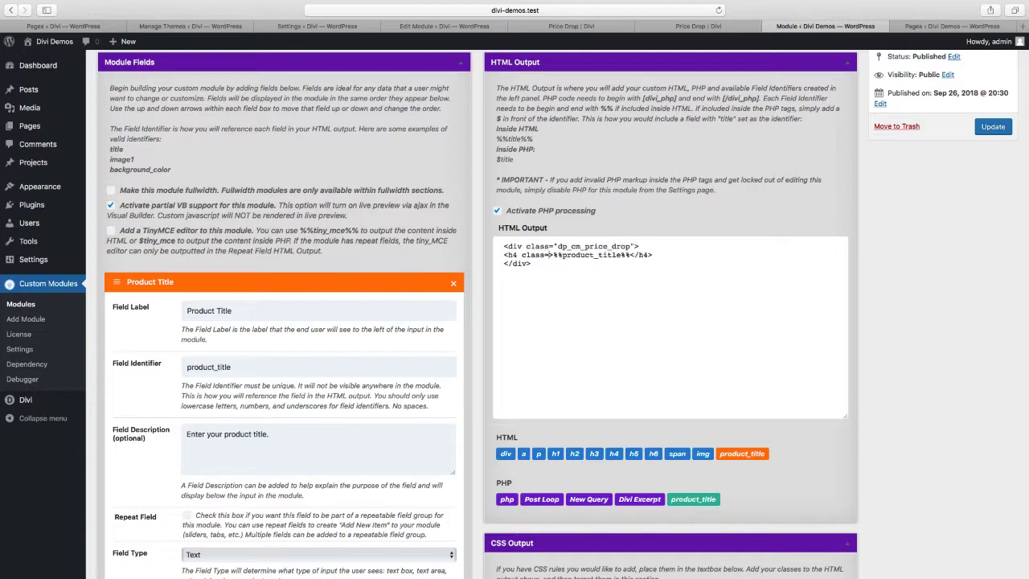
text(dp_field_)
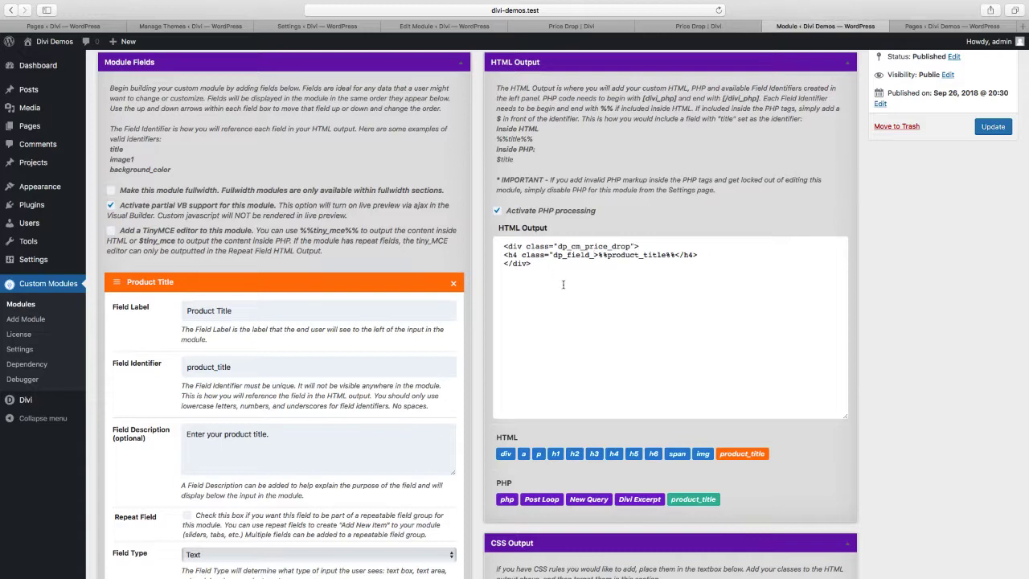
drag(238, 367, 181, 366)
key(super+c)
click(594, 255)
key(super+v)
text(")
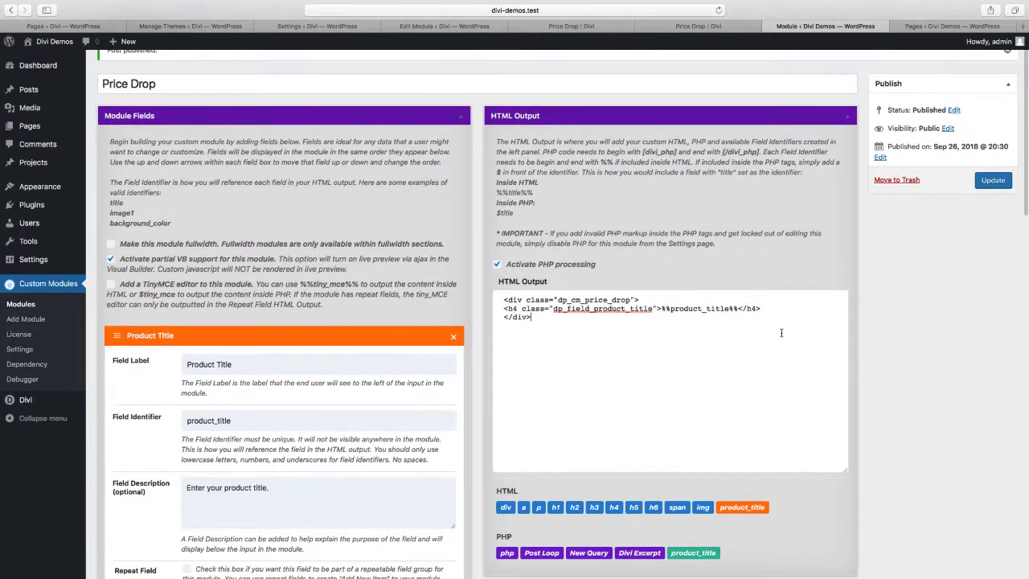
click(992, 182)
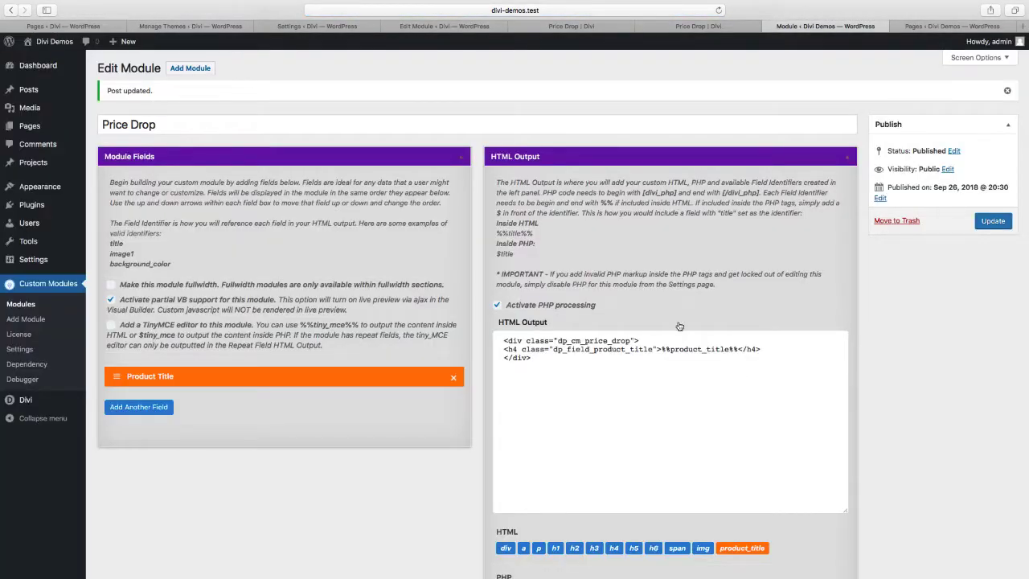
Step: Create a new page titled "Price Drop Demo"
click(921, 25)
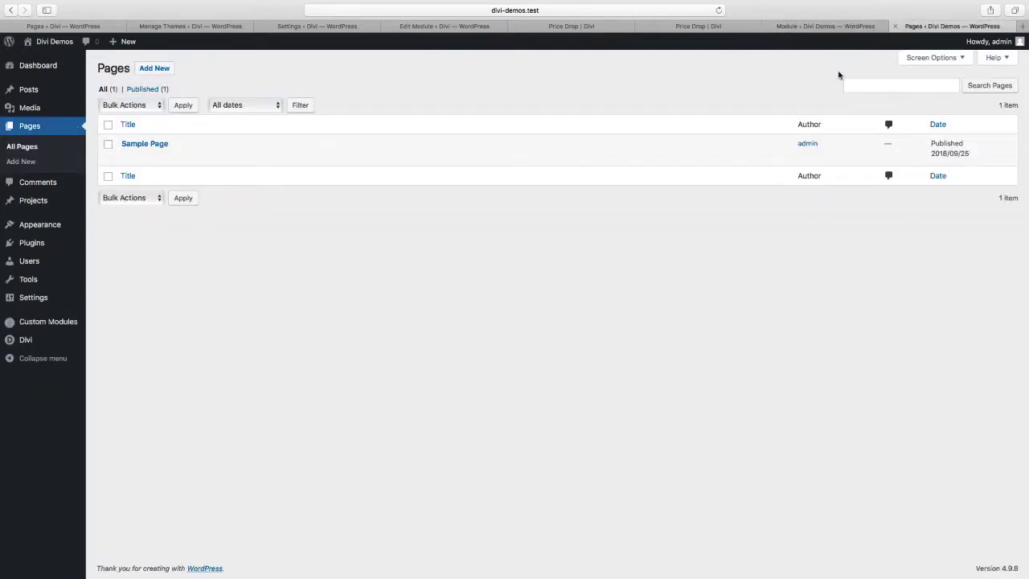
click(163, 71)
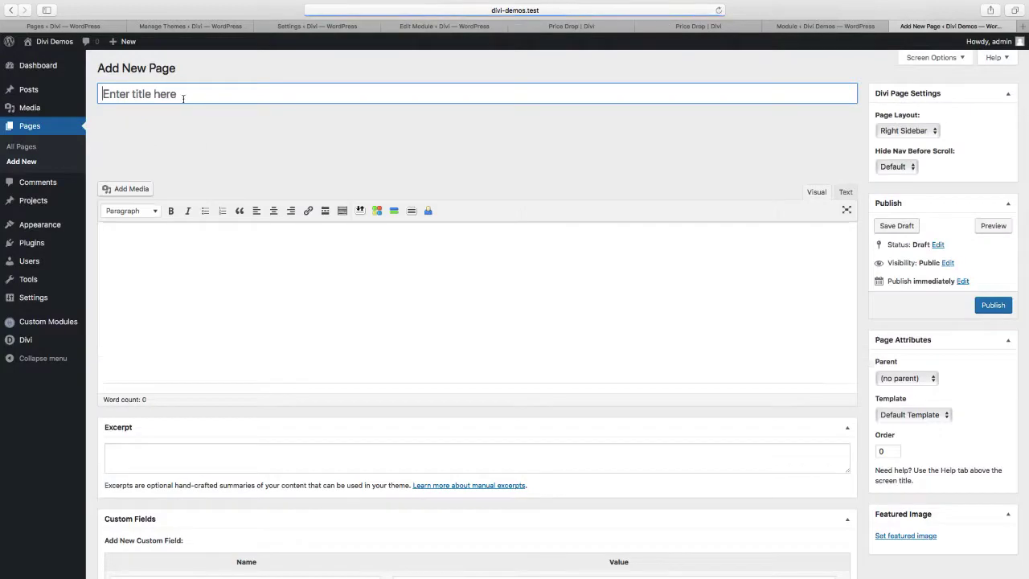
click(182, 97)
text(Price d)
key(BackSpace)
text(Drop Demo)
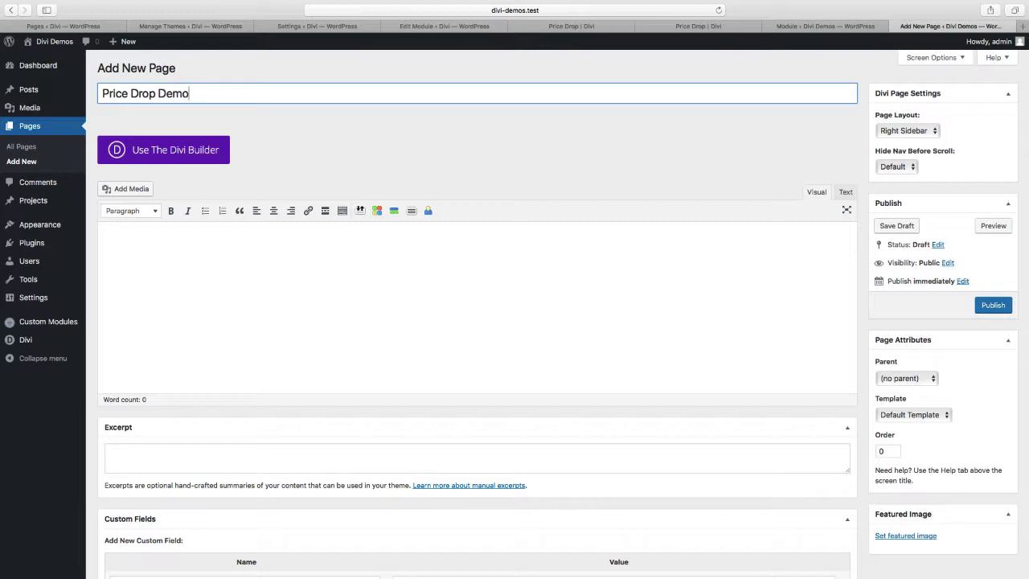
Step: Activate the Divi Builder for the page and insert a row with three equal columns
click(173, 153)
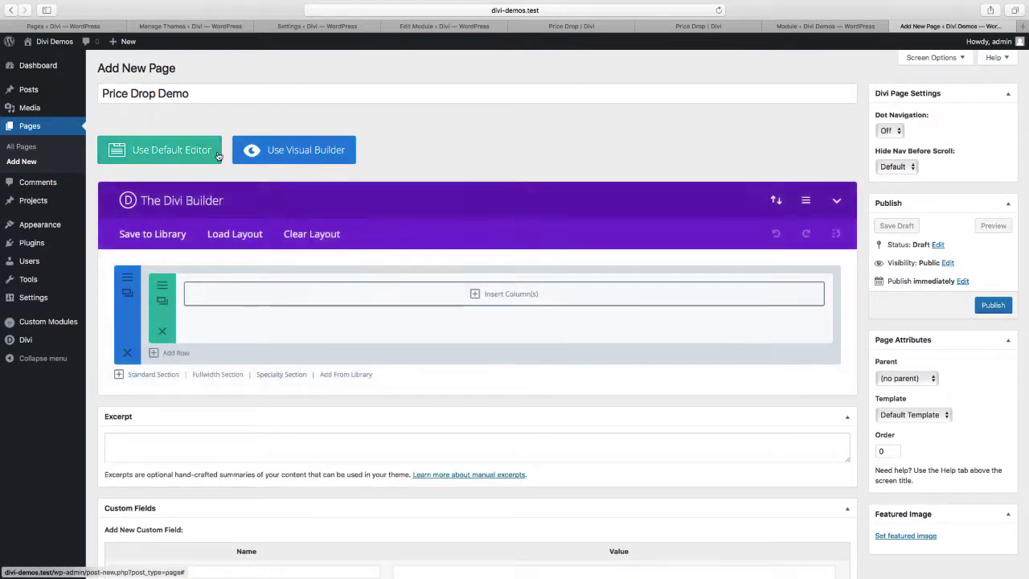
scroll(384, 155, down, 2)
click(473, 235)
click(656, 211)
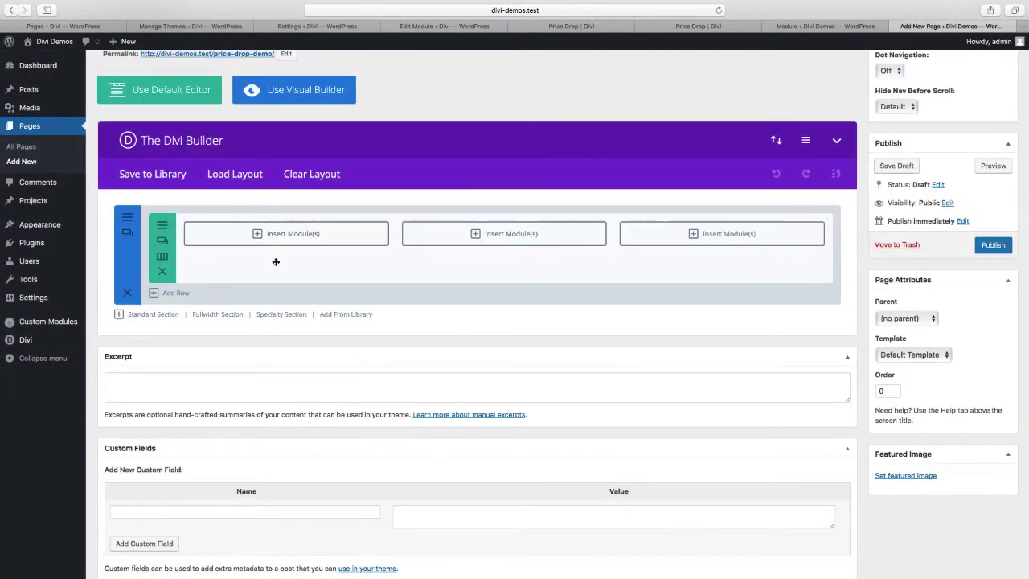
Step: Insert a Price Drop module in the row's first column with the product title "First Product", and save it
scroll(274, 262, down, 1)
scroll(322, 264, up, 2)
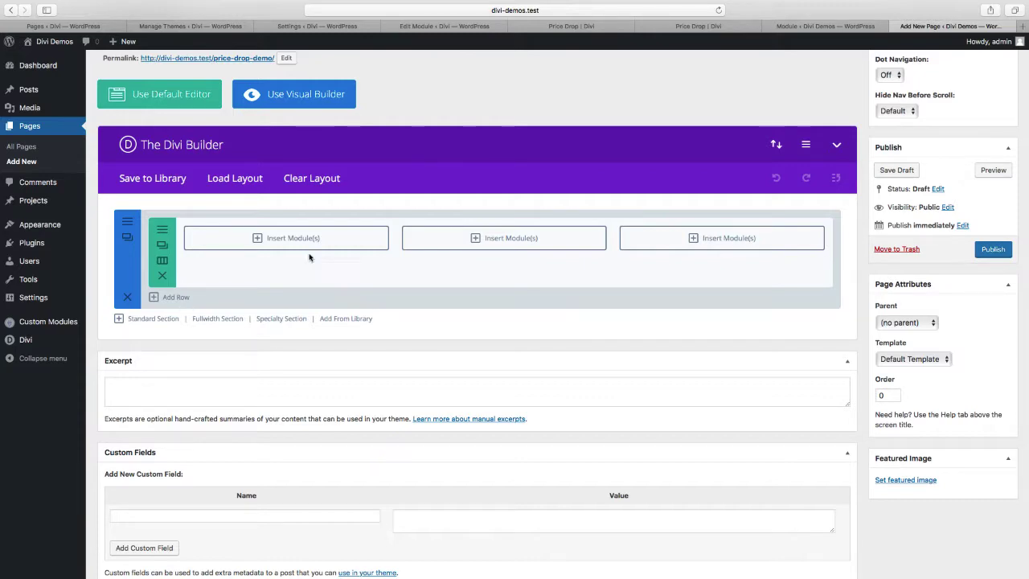
click(289, 238)
scroll(299, 250, down, 3)
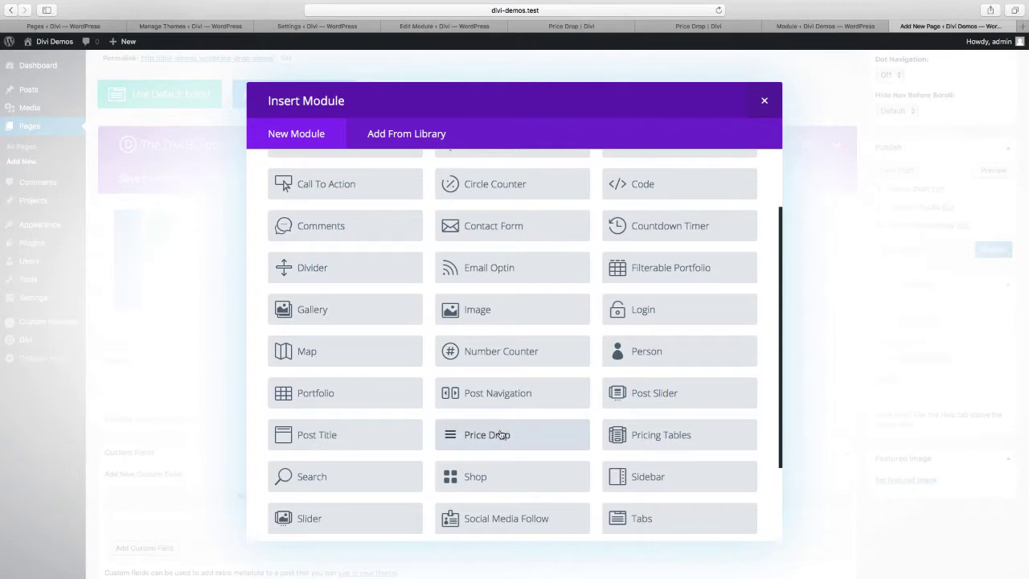
click(500, 435)
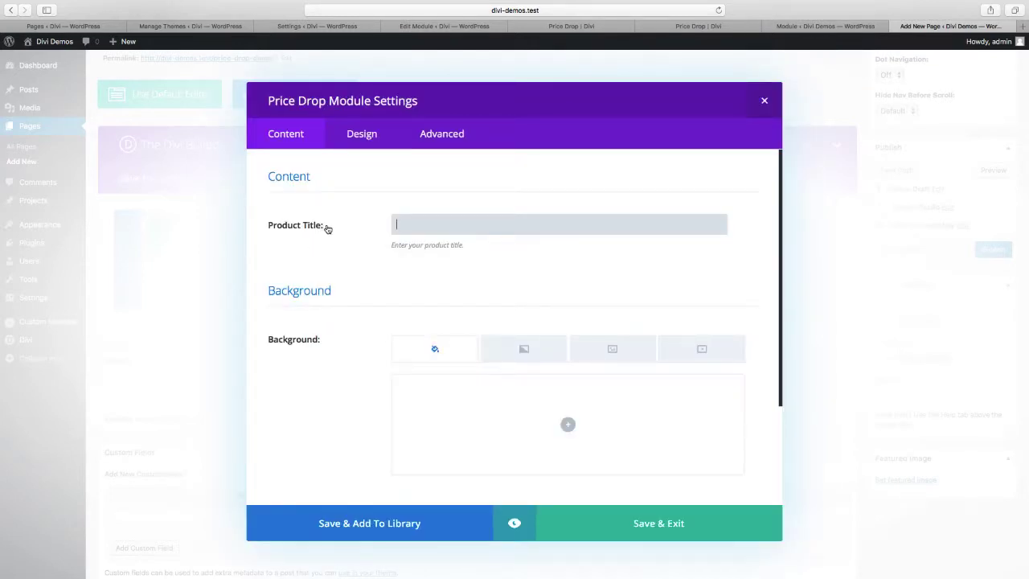
click(442, 221)
text(P)
text(irst Product)
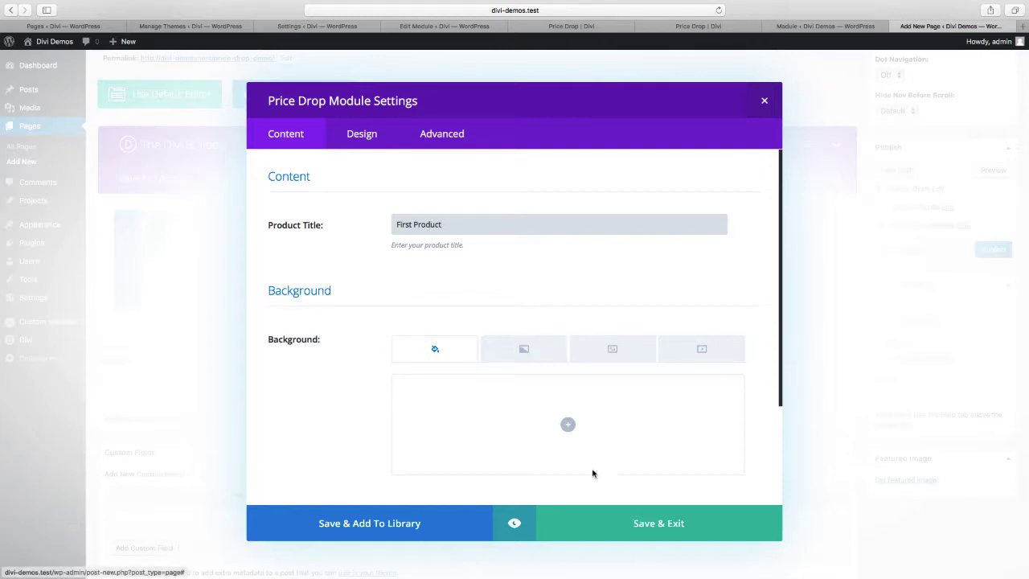
click(607, 512)
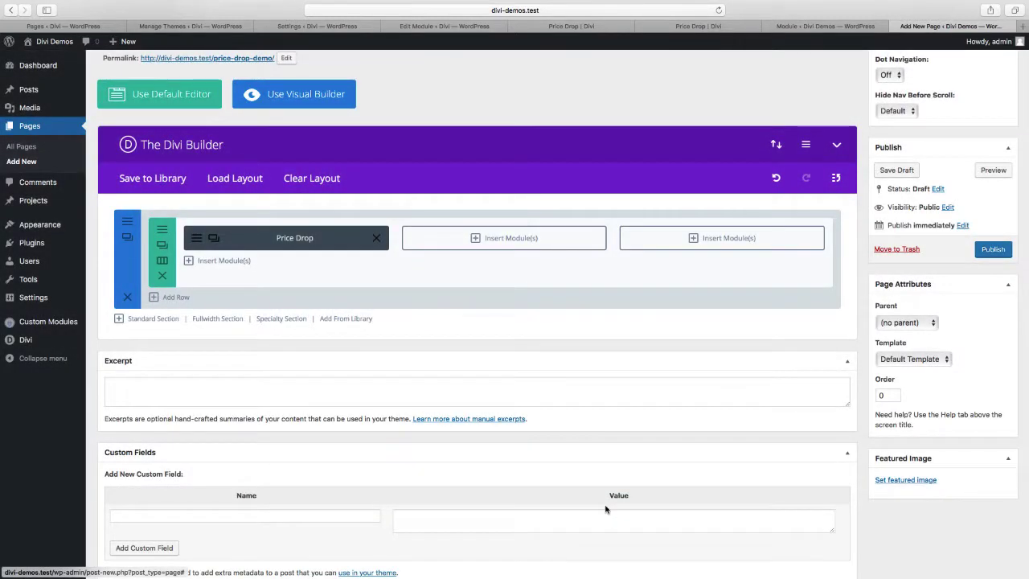
Step: Preview the Price Drop Demo page to check the product title output, and return to the page editor
click(992, 170)
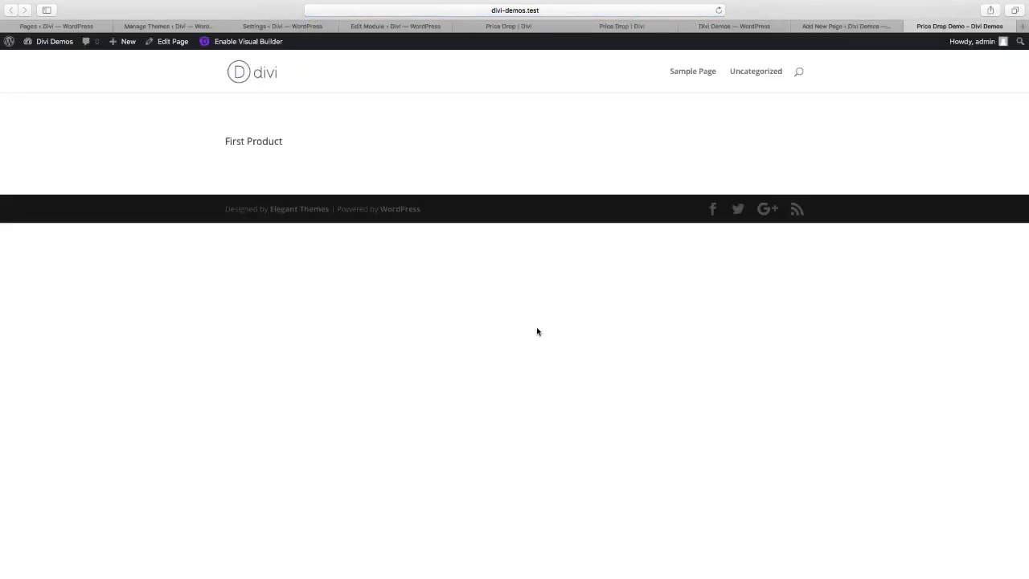
drag(287, 145, 223, 142)
click(827, 27)
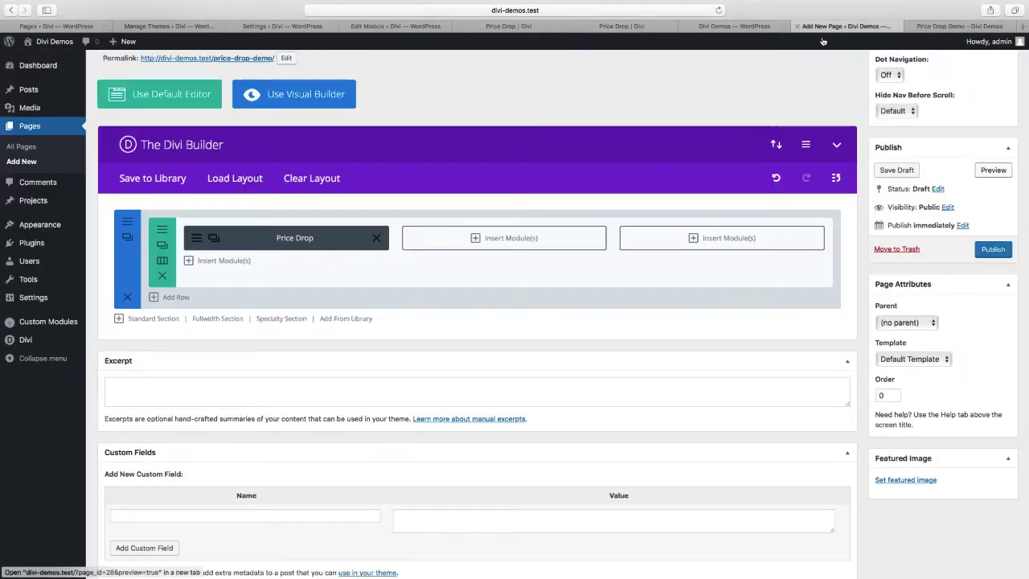
Step: Set the Product Title Font to Black Ops One in the Price Drop module's design settings
click(197, 239)
click(354, 144)
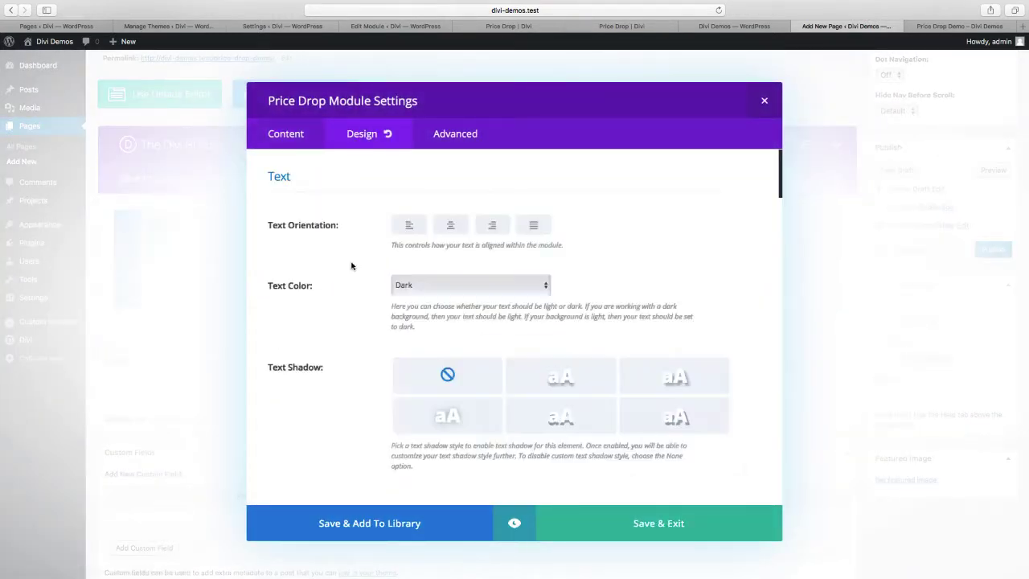
scroll(354, 264, down, 5)
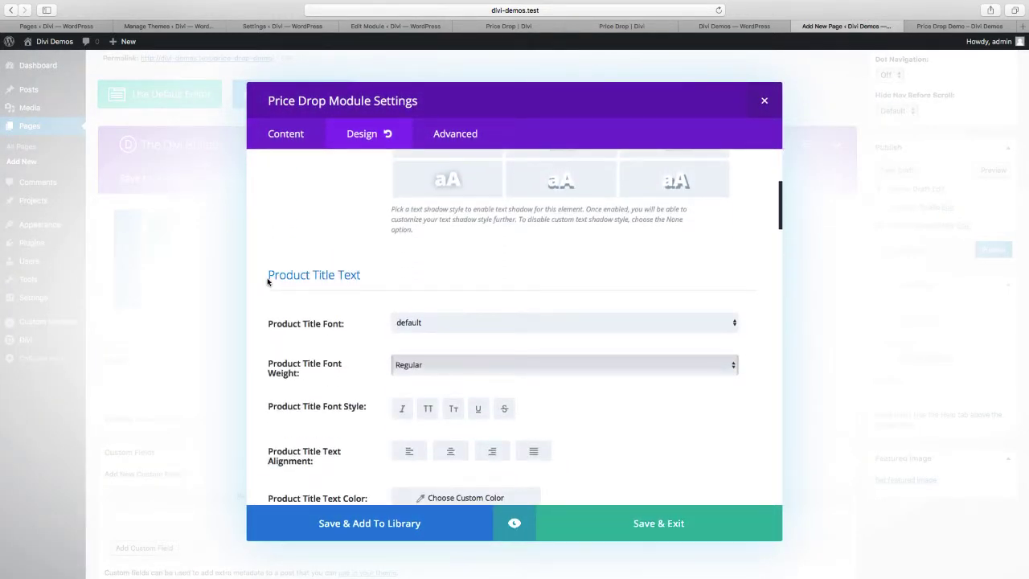
drag(269, 275, 359, 275)
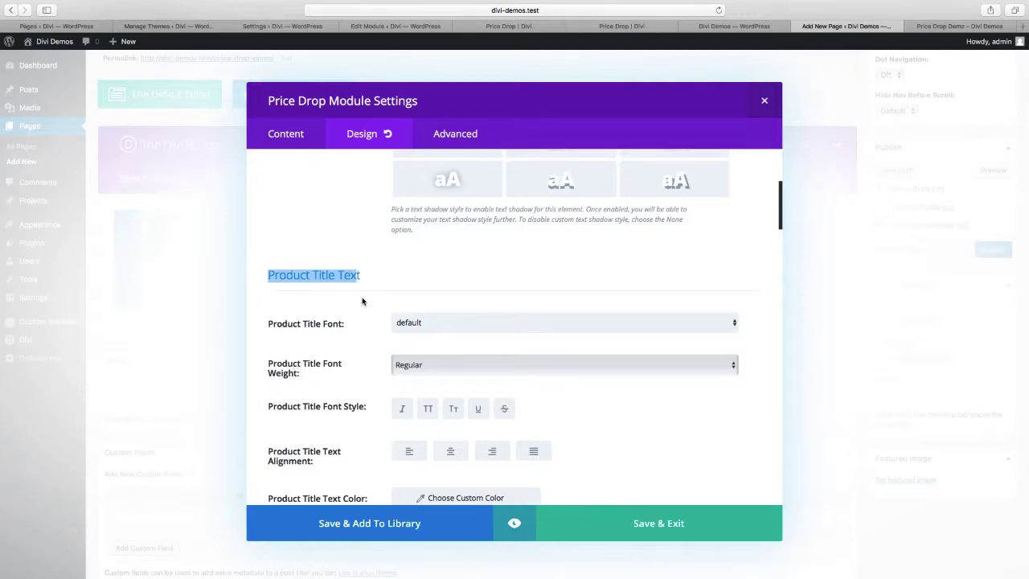
scroll(363, 302, down, 2)
scroll(362, 301, down, 1)
click(464, 283)
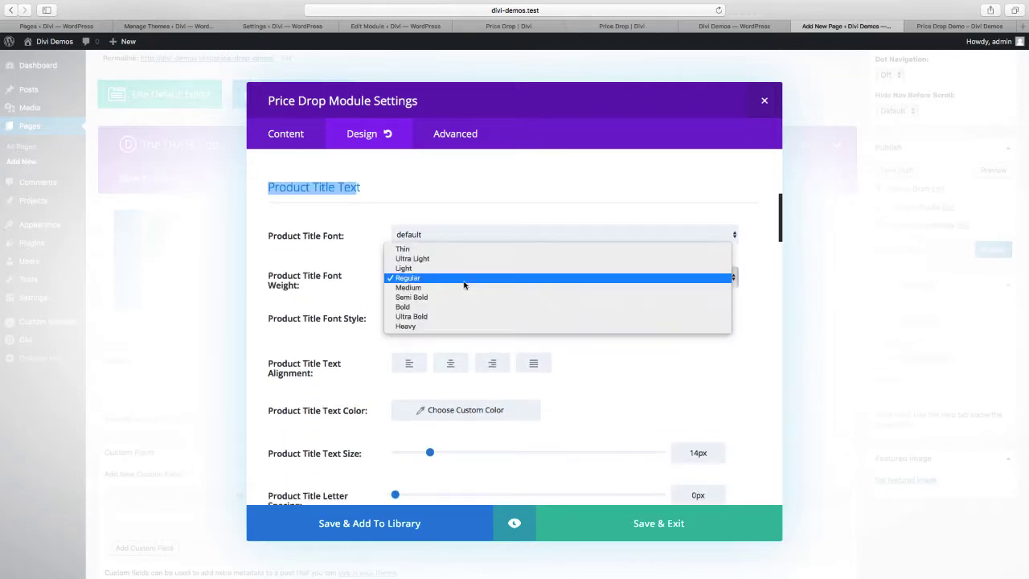
click(464, 281)
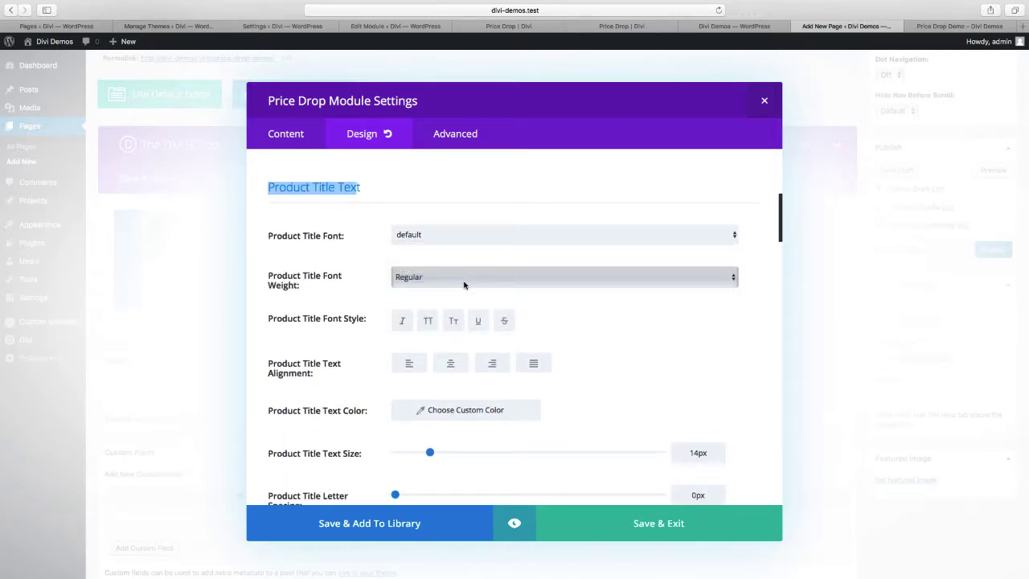
click(462, 239)
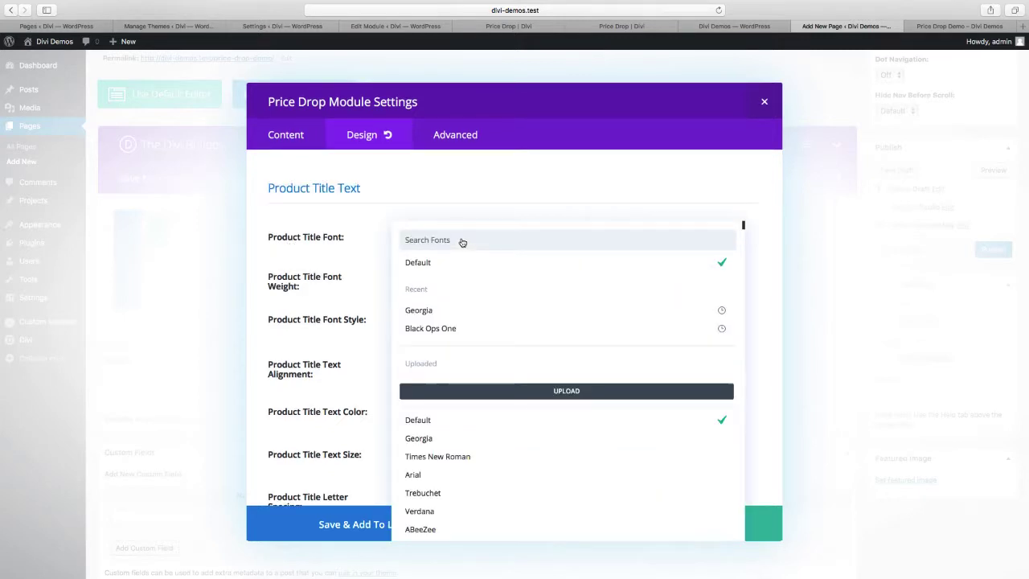
click(467, 329)
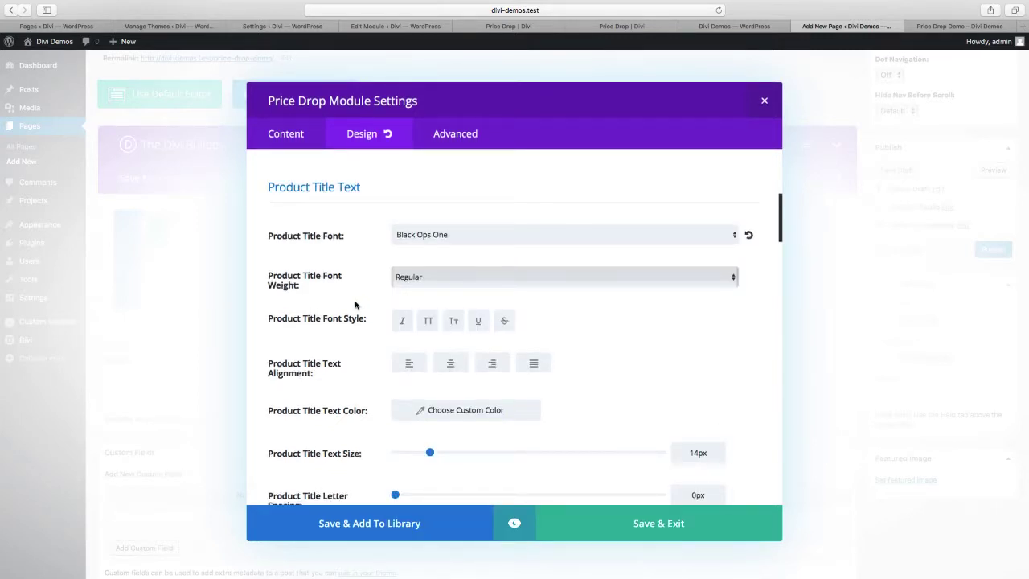
Step: Set the product title's text color to red and its text size to 51px, and save the module settings
scroll(355, 304, down, 3)
click(422, 307)
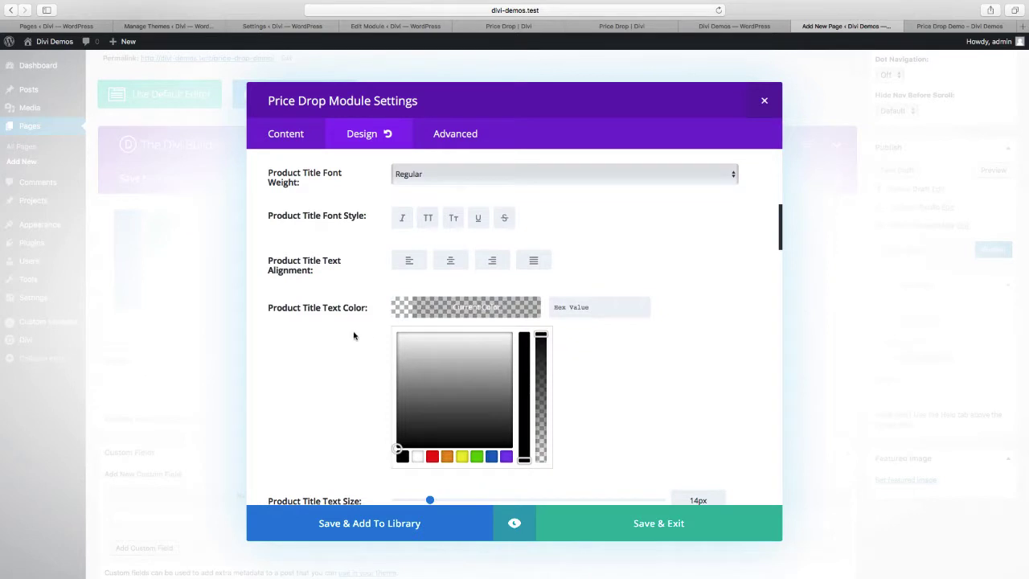
scroll(354, 335, down, 2)
click(432, 412)
scroll(313, 385, down, 3)
scroll(314, 384, down, 1)
drag(431, 320, 530, 321)
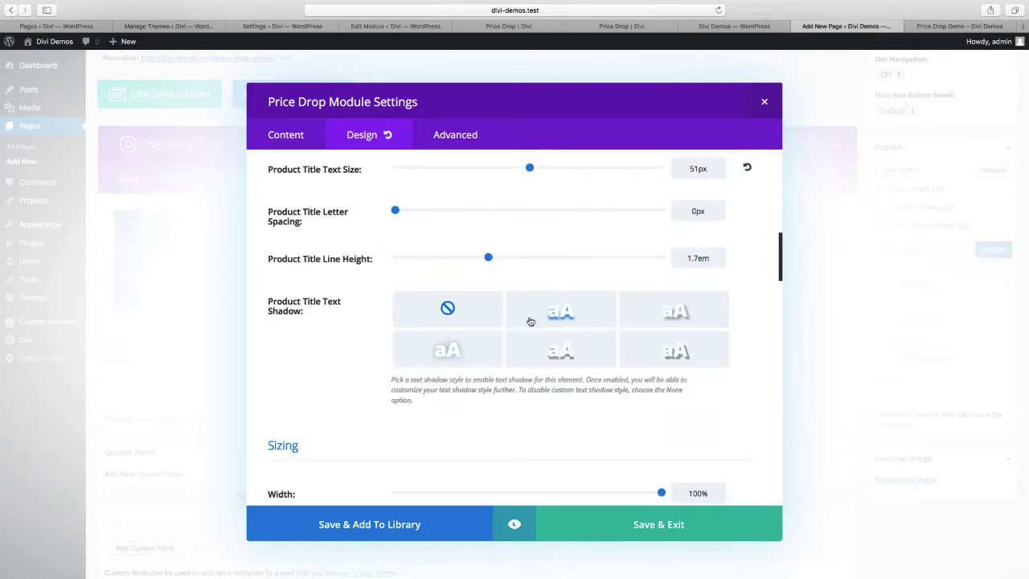
scroll(523, 323, up, 2)
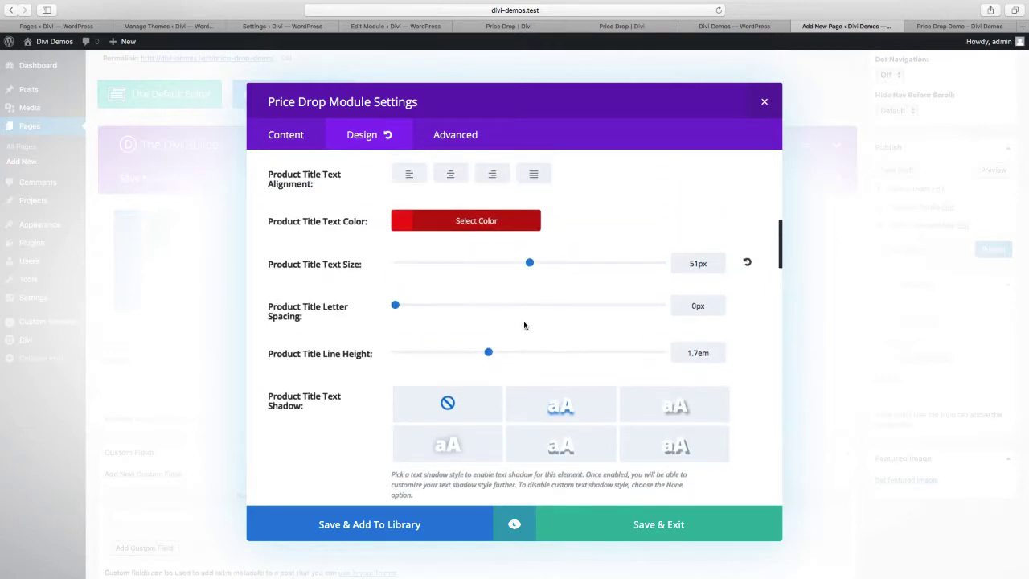
click(612, 522)
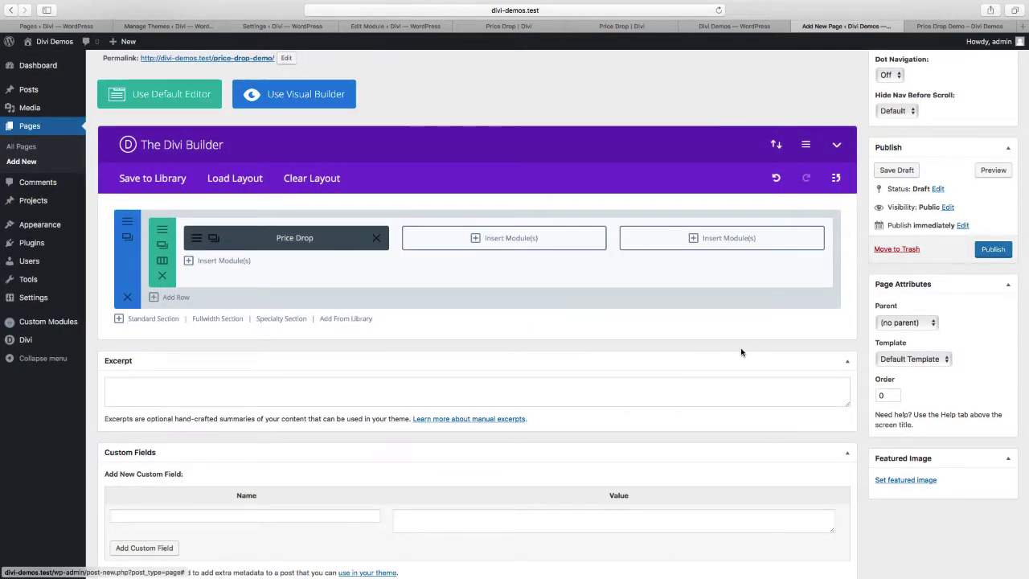
Step: Preview the page again to examine the product title's new styling
scroll(988, 168, up, 1)
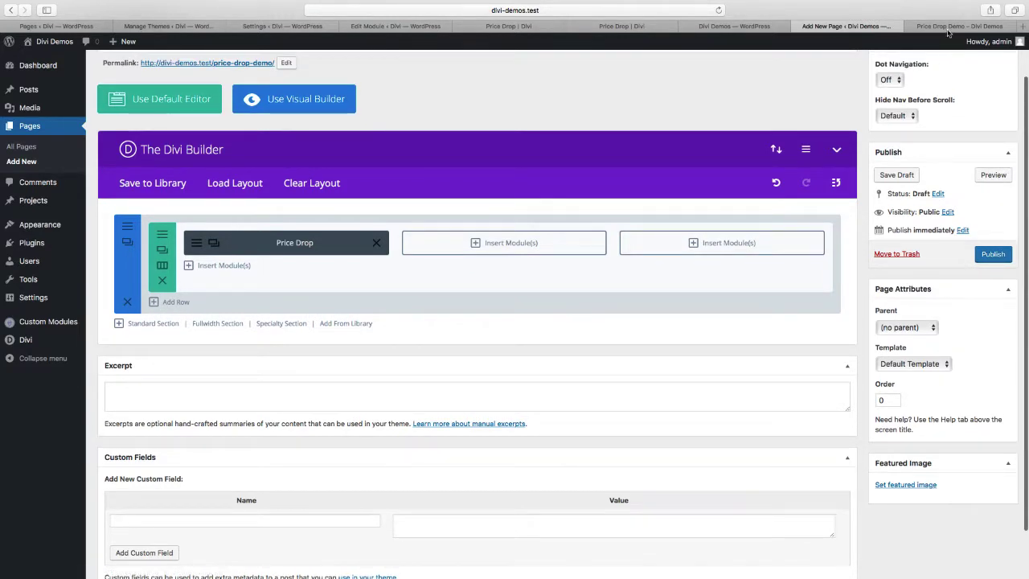
click(946, 26)
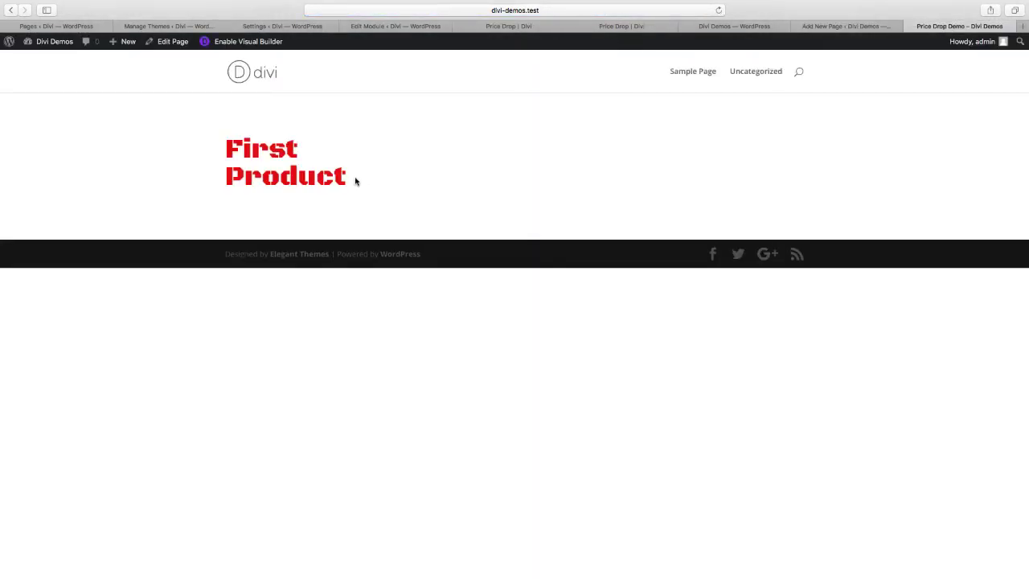
Step: Add the custom CSS "border: 1px solid #000;" to the Price Drop module's Product Title and save the module settings
click(831, 26)
click(201, 242)
click(441, 134)
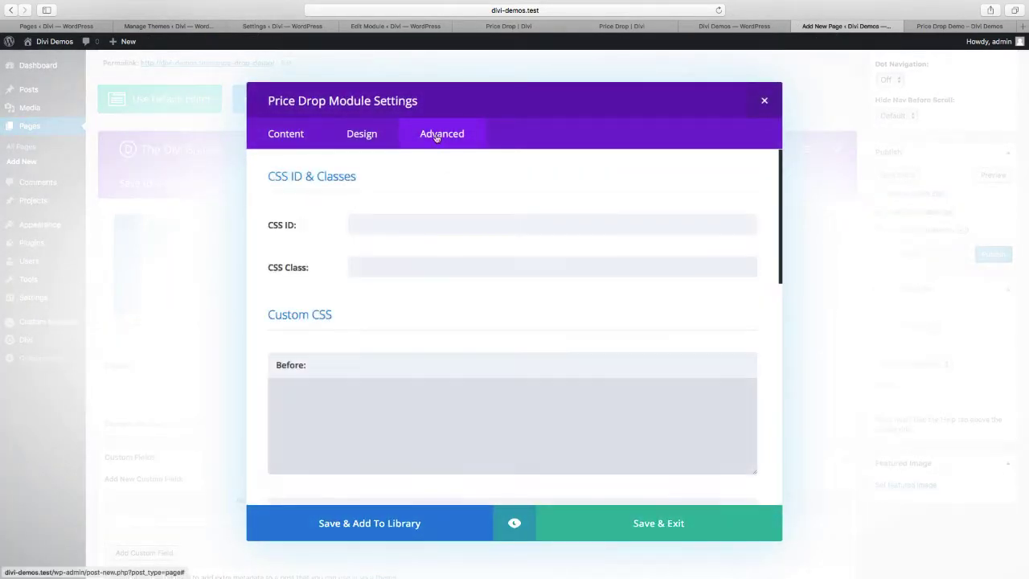
scroll(407, 290, down, 10)
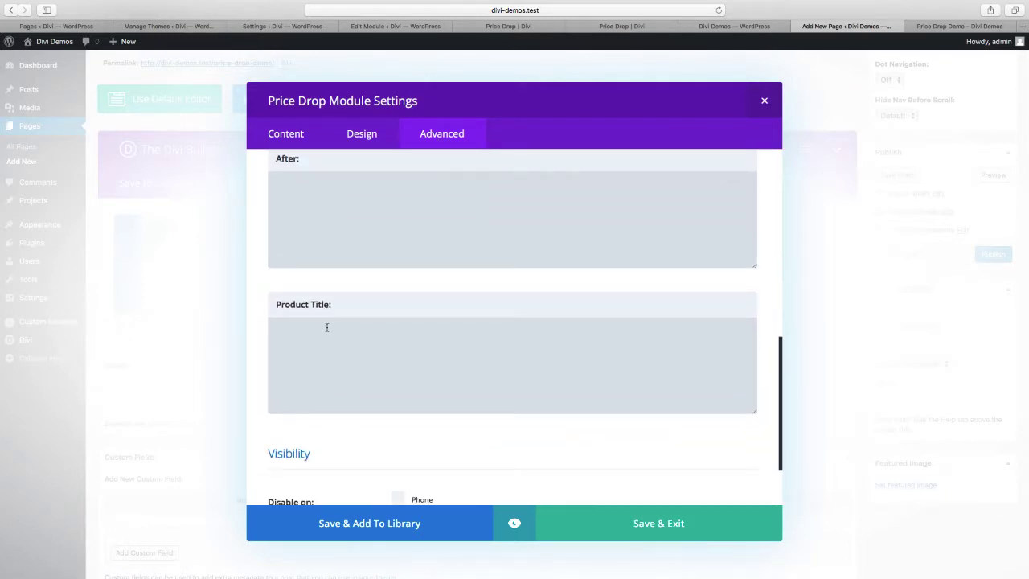
click(327, 349)
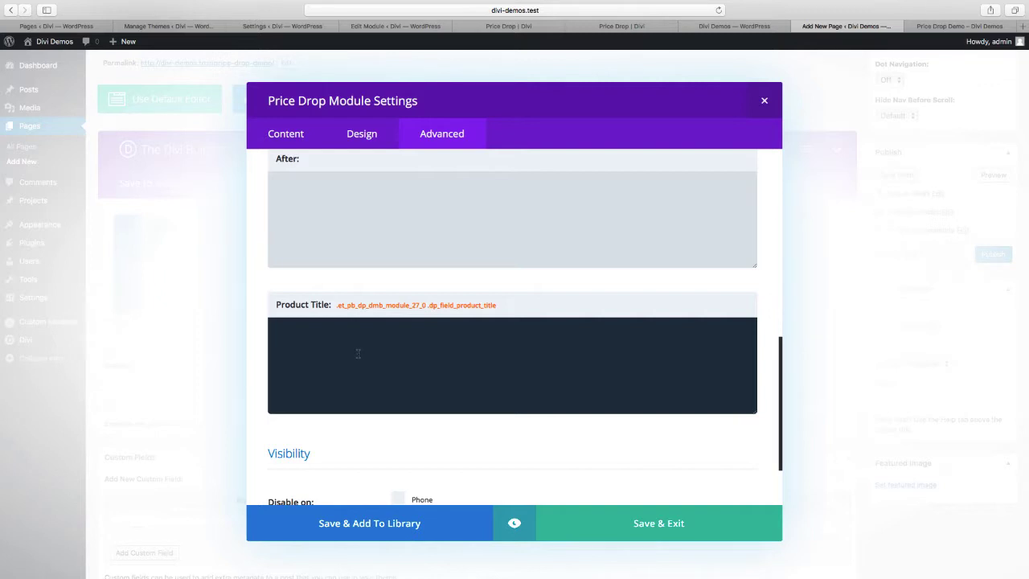
text(border: 1px solid #000;)
click(597, 520)
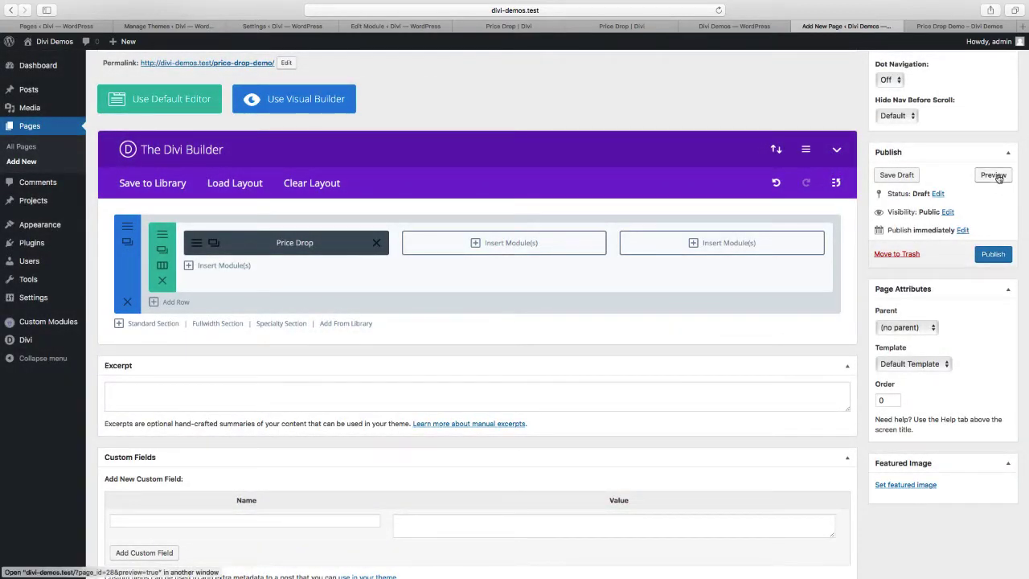
Step: Preview the page to check the product title's border, and return to the page editor
click(995, 175)
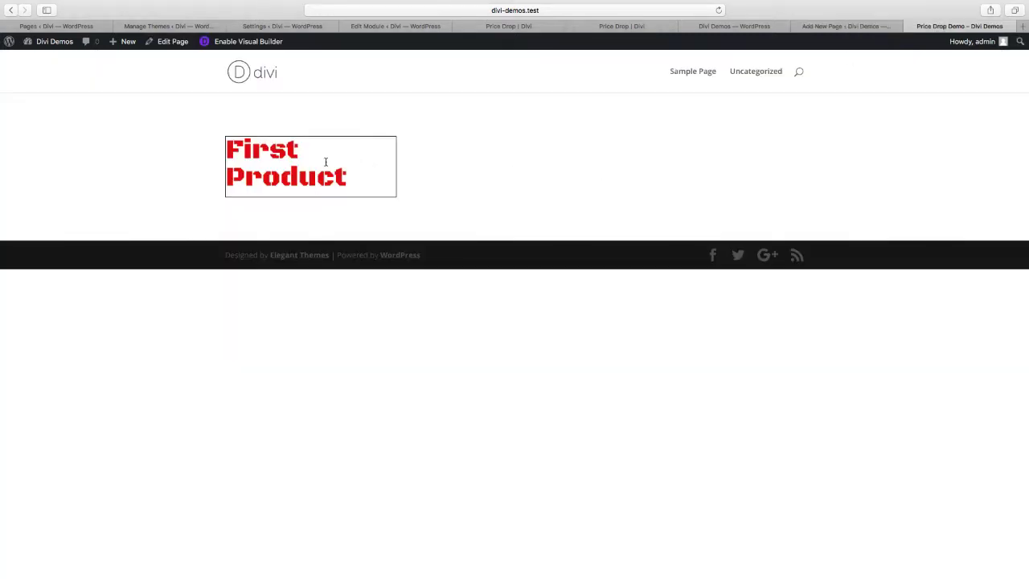
click(839, 25)
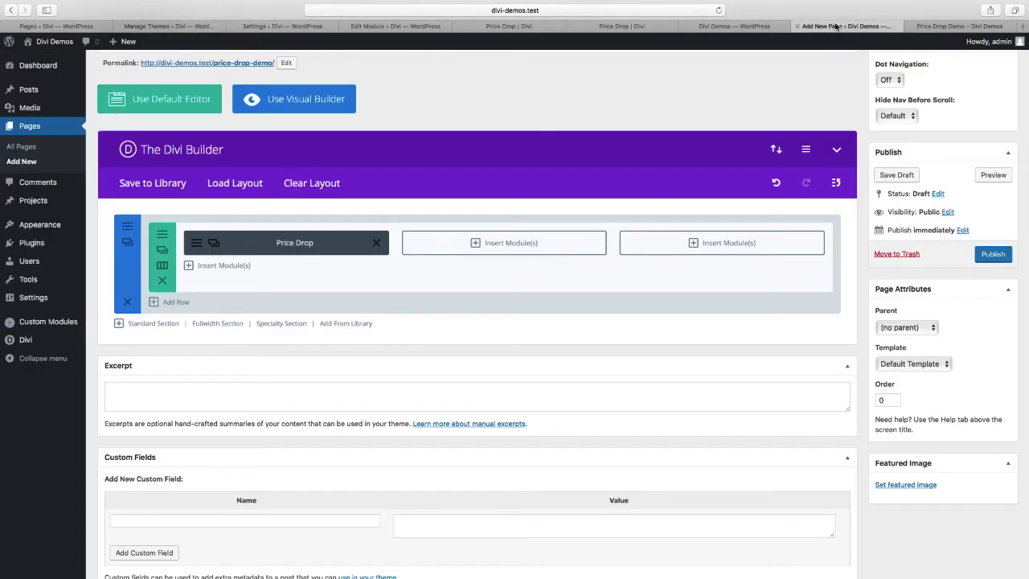
Step: Save the page draft and open the Price Drop module's settings in the Visual Builder
click(903, 177)
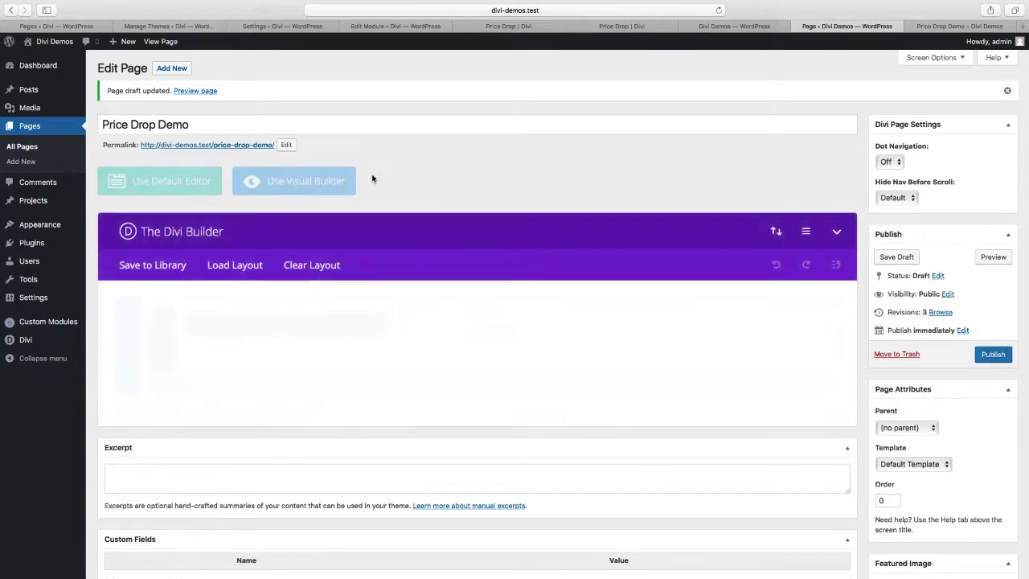
click(285, 181)
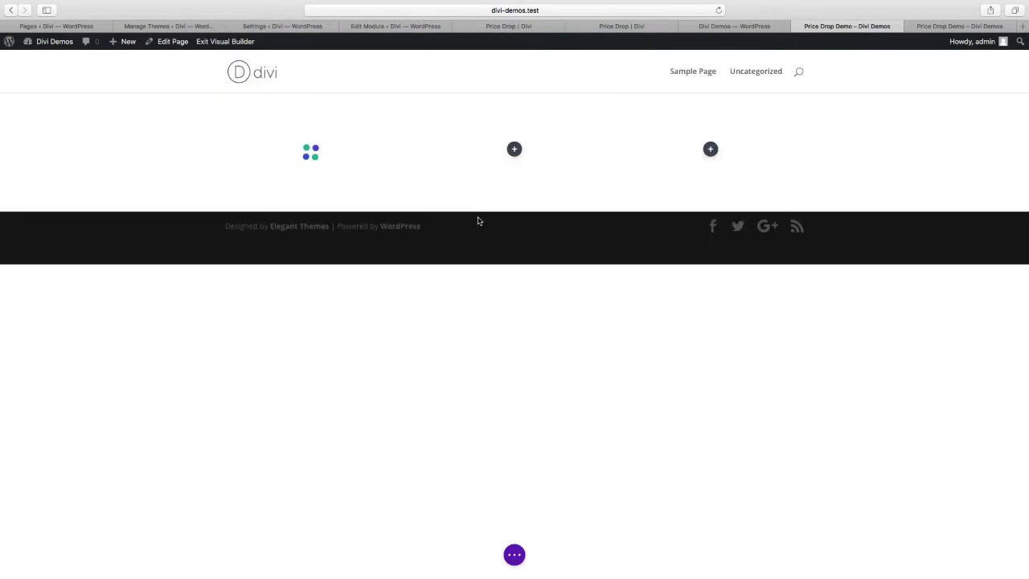
mouse_move(339, 177)
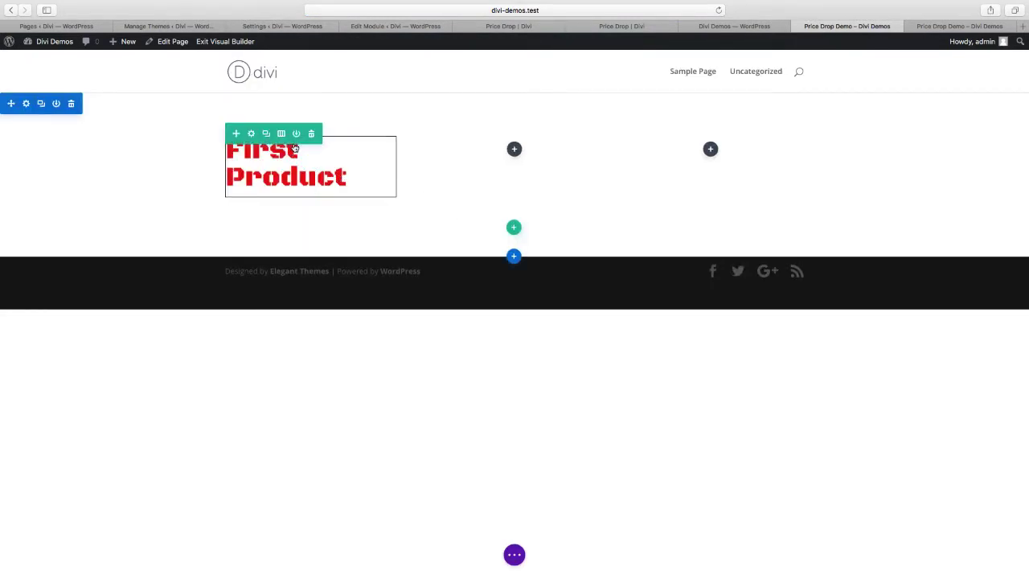
click(296, 149)
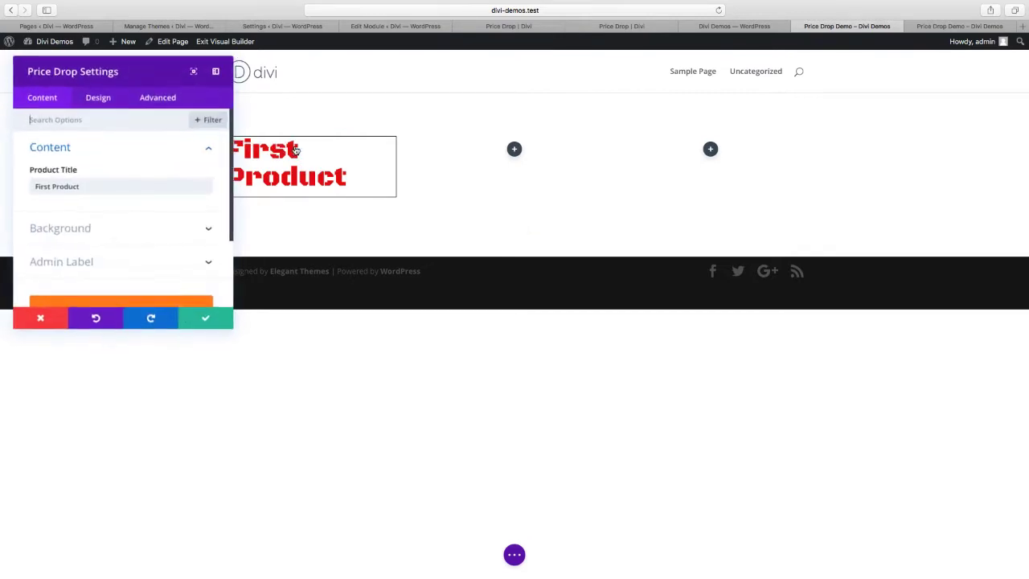
Step: Try appending "One" to the product title to test live updating, and remove the added word
click(104, 186)
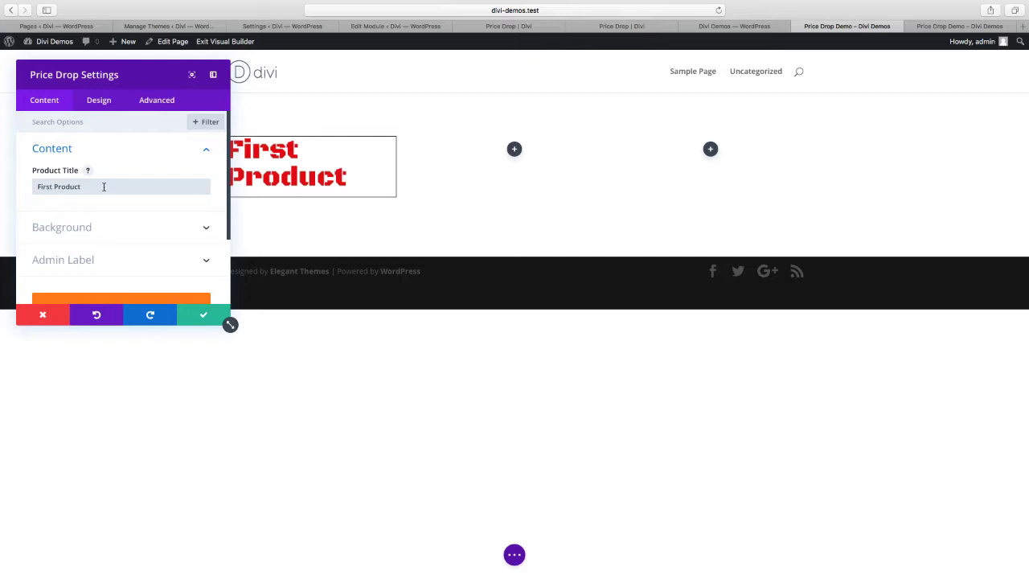
text(One)
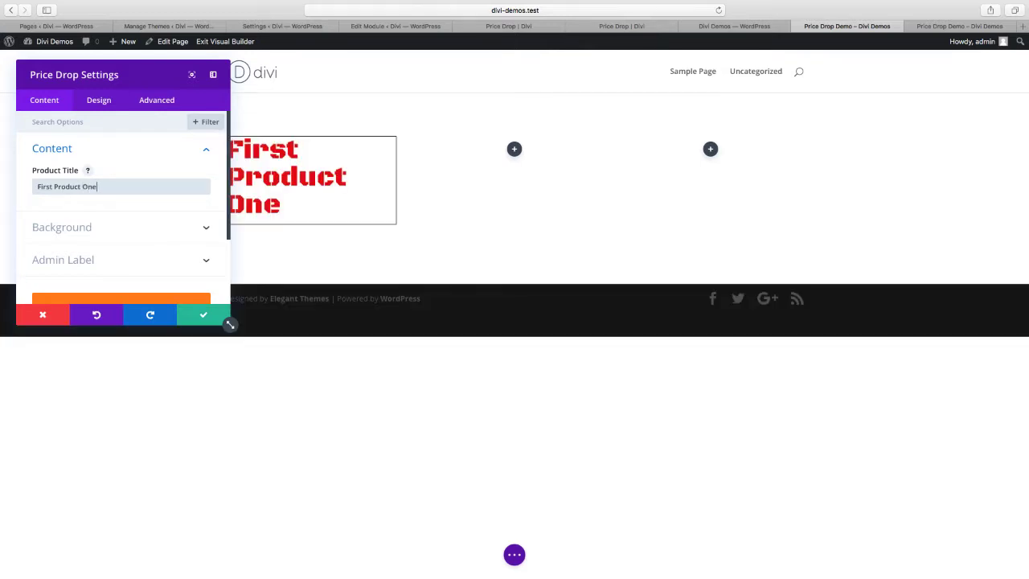
key(BackSpace)
key(BackSpace)
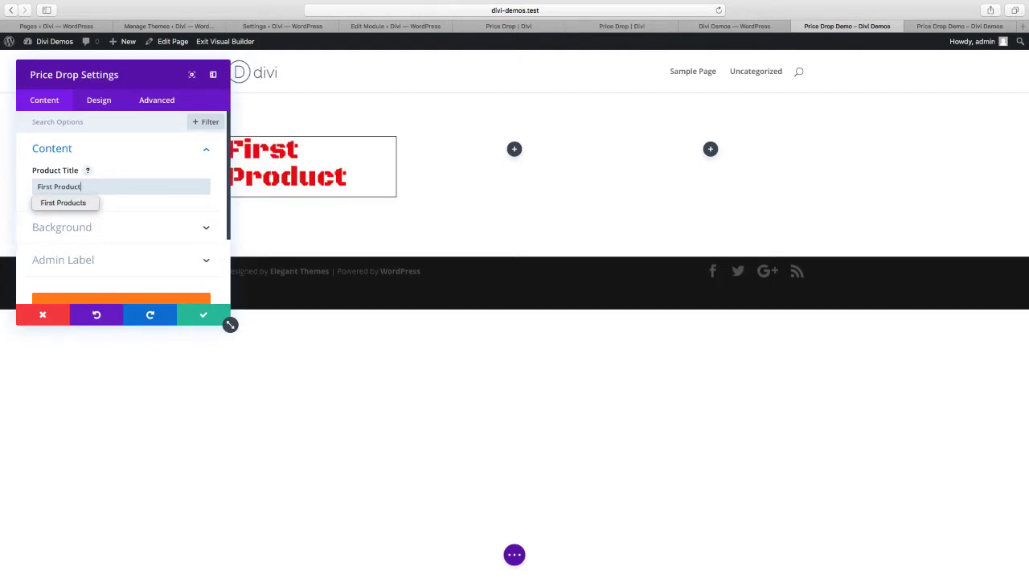
Step: Set the product title's font to Abhaya Libre and its text size to 25px in the module's design settings
click(99, 102)
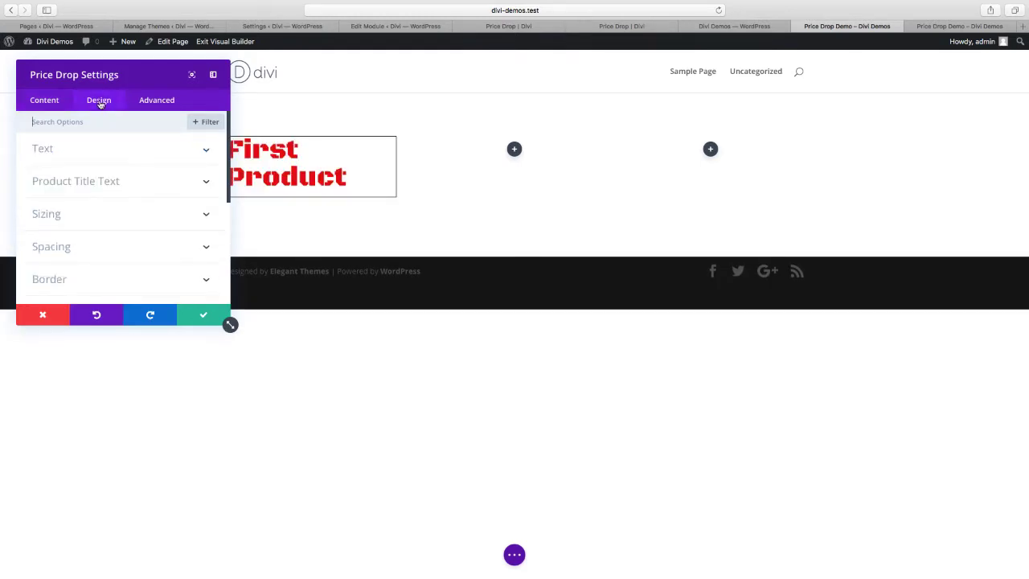
click(201, 180)
click(148, 169)
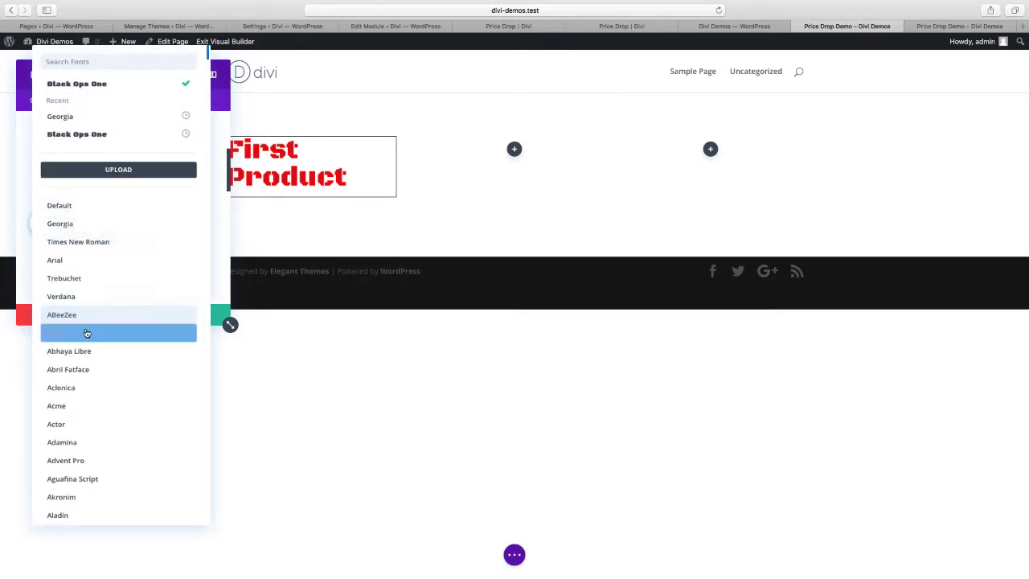
click(81, 352)
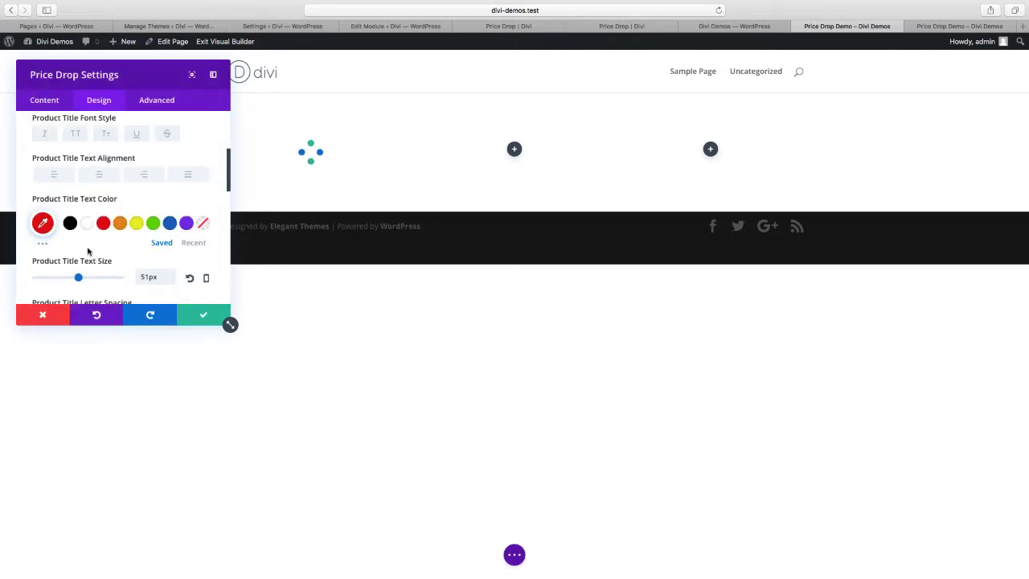
scroll(97, 259, down, 1)
drag(78, 271, 57, 272)
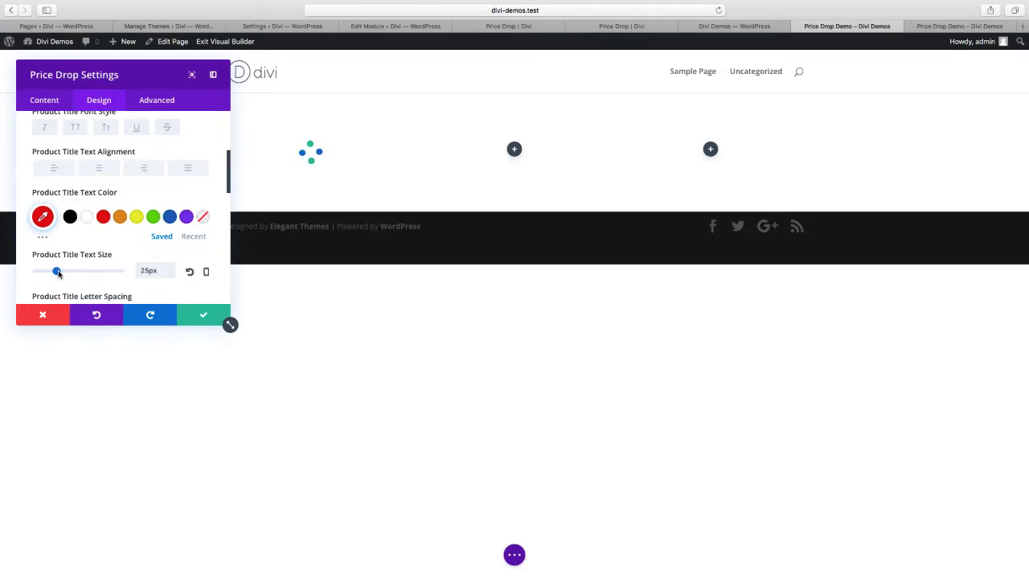
Step: Delete the border rule from the Product Title's custom CSS and save the module settings
click(152, 102)
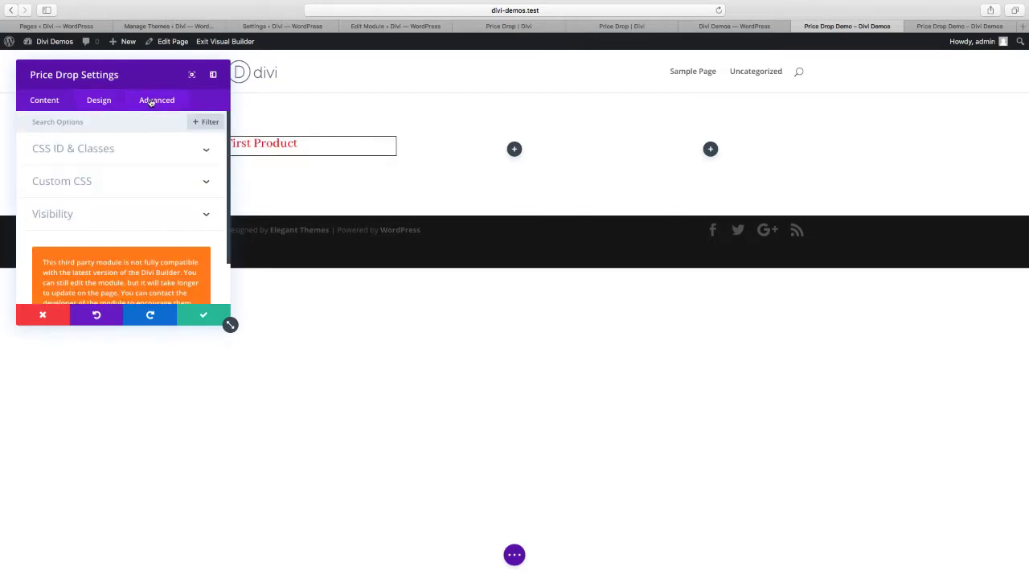
click(197, 182)
scroll(126, 211, down, 5)
drag(155, 162, 49, 164)
key(BackSpace)
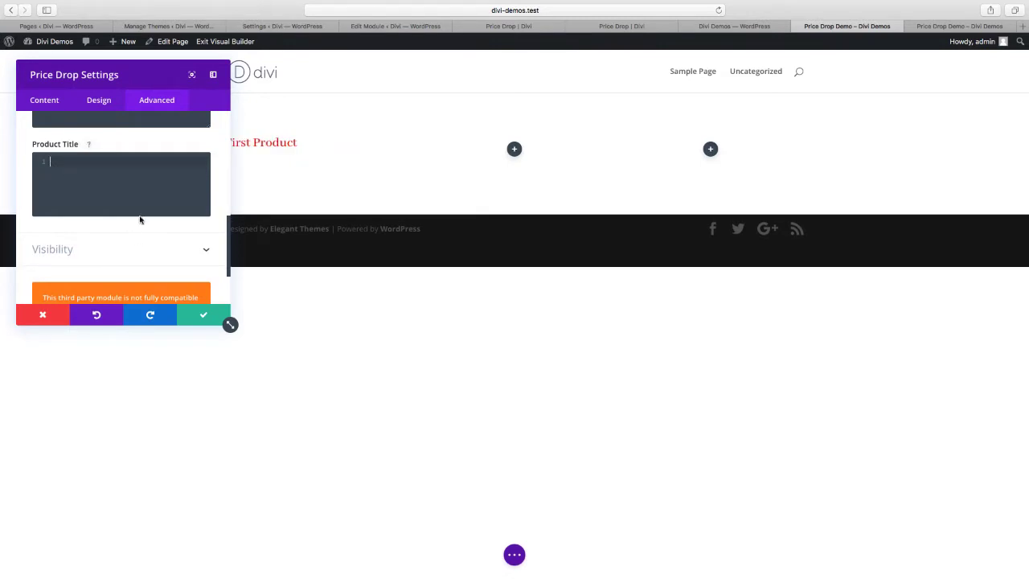
click(197, 318)
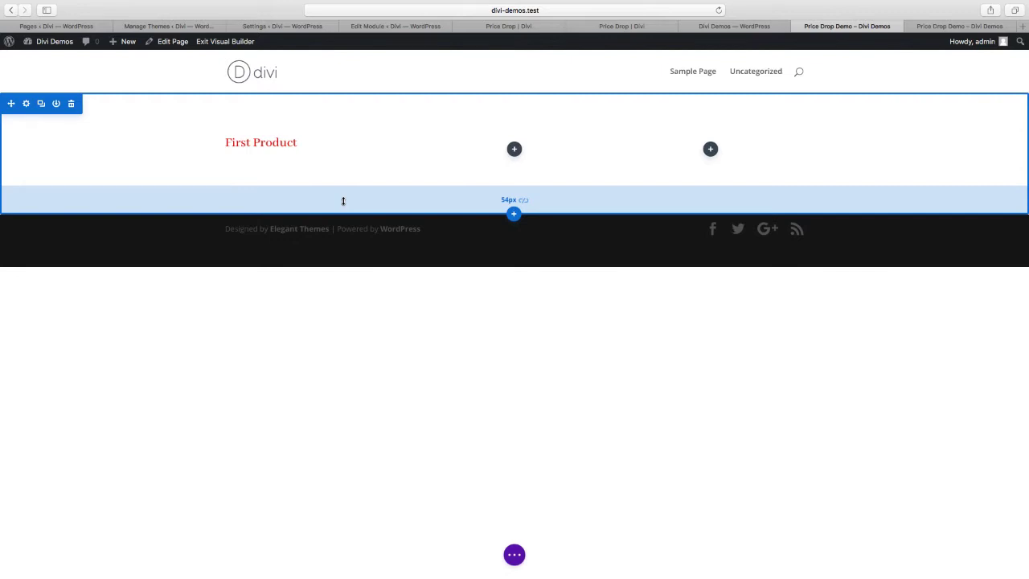
Step: Switch to the finished Price Drop example page to review the three product cards
click(753, 30)
click(621, 29)
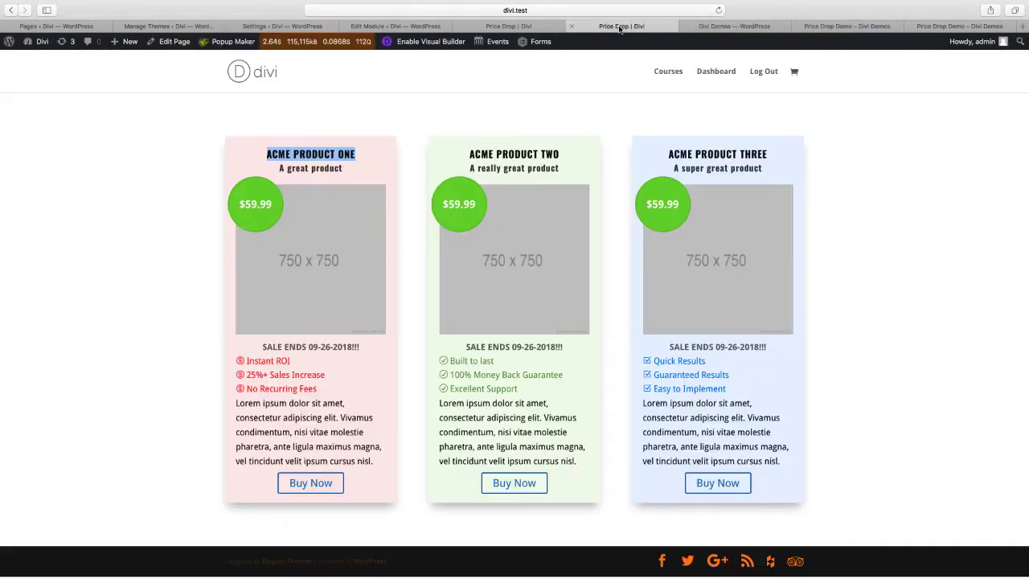